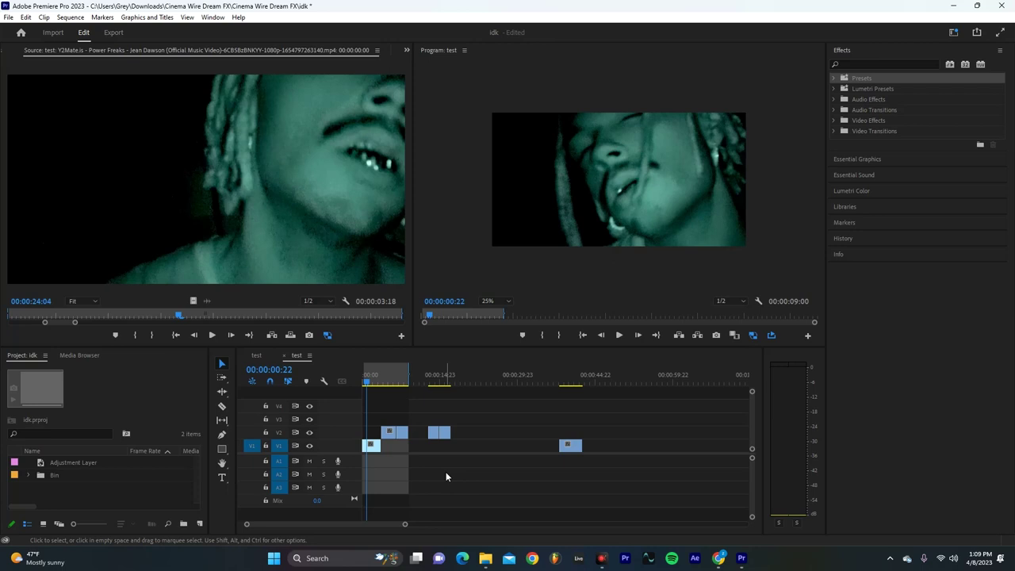
- Expand the Presets folder and its CINEMA WIRE - DREAM PACK bin to list the star presets
right_click(843, 83)
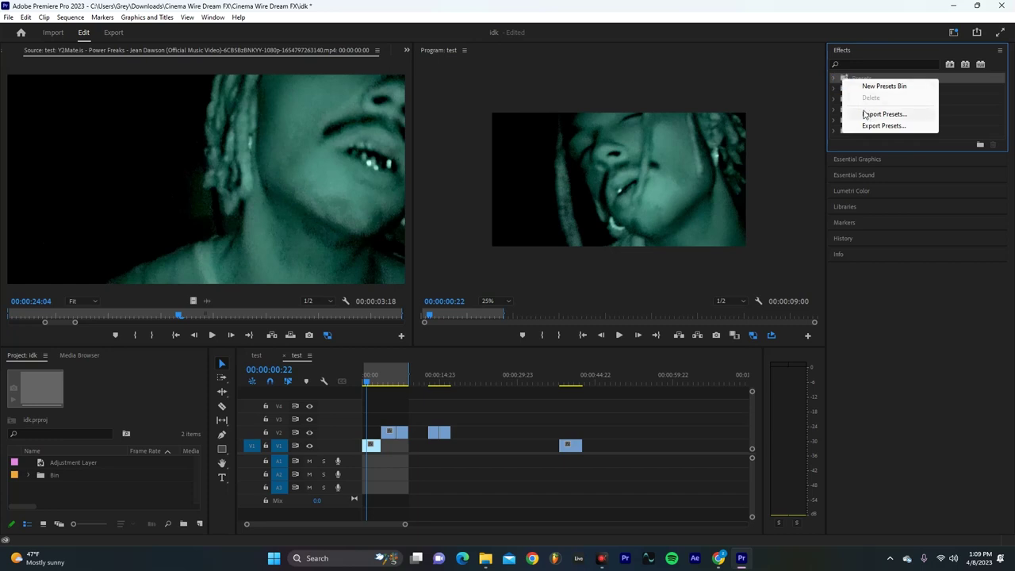
left_click(836, 80)
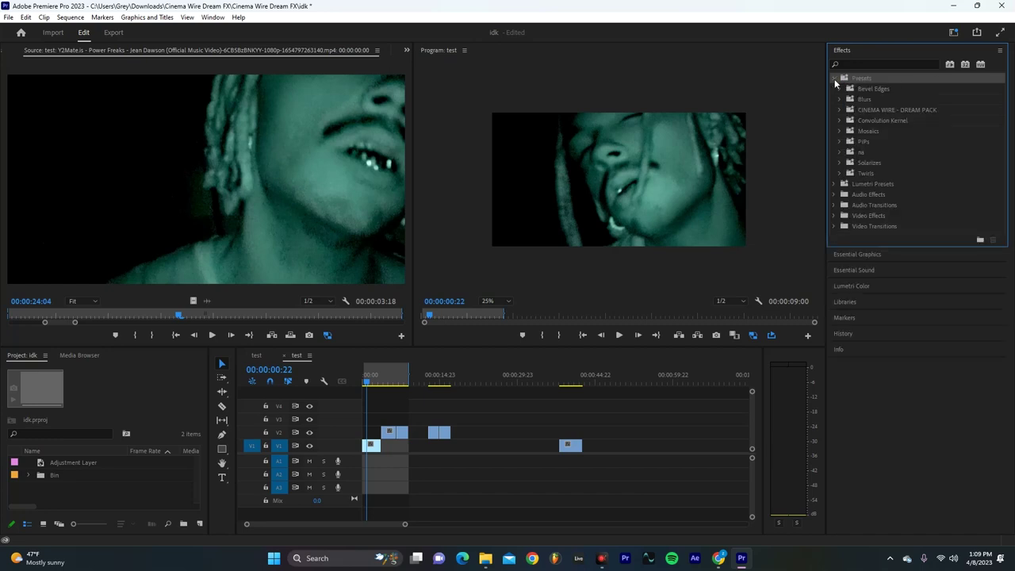
left_click(840, 110)
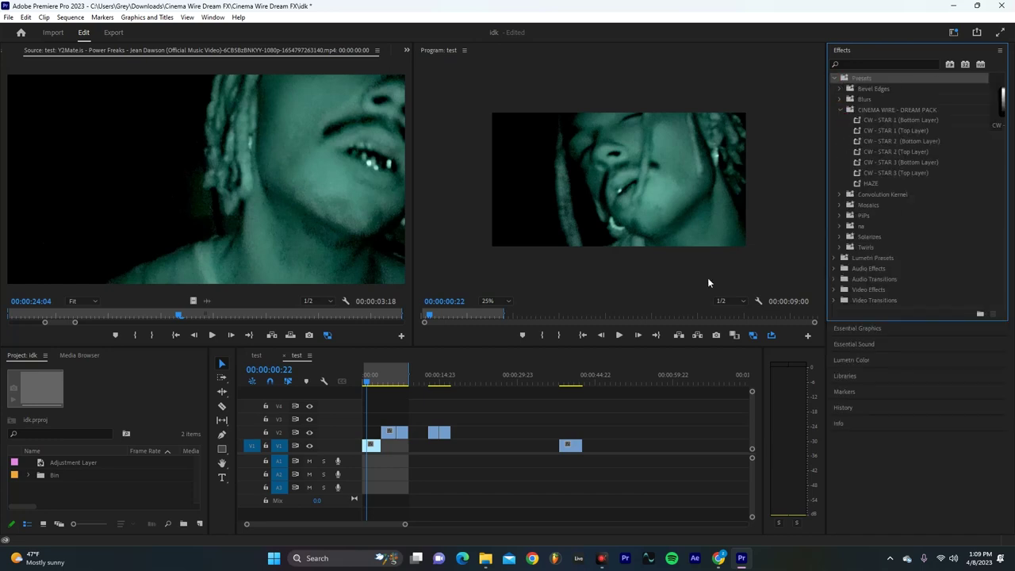
- Duplicate the first V1 clip onto V2, applying CW - STAR 3 (Bottom Layer) to the V1 clip and CW - STAR 3 (Top Layer) to the copy
left_click(369, 449)
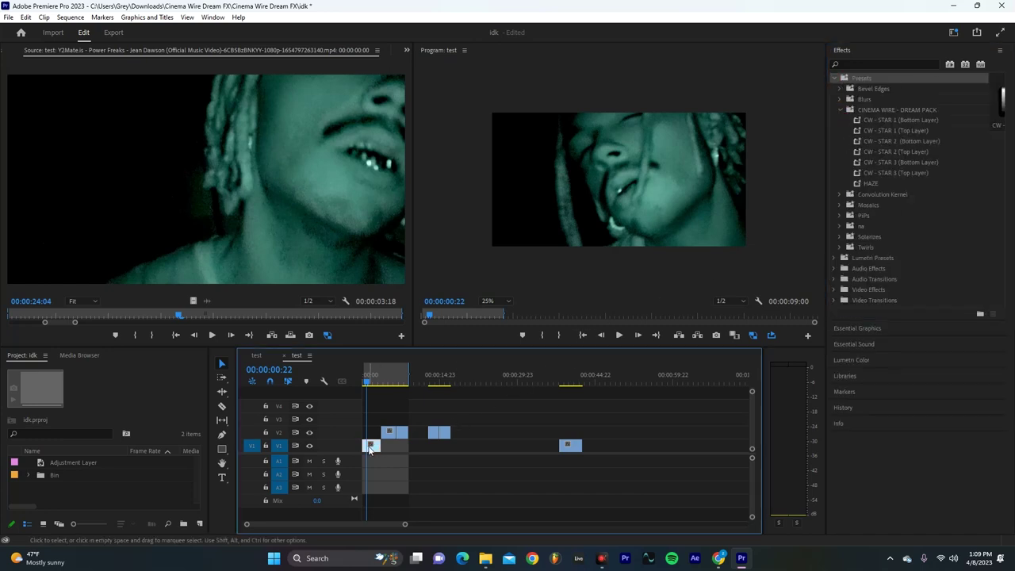
left_click_drag(369, 448, 368, 434)
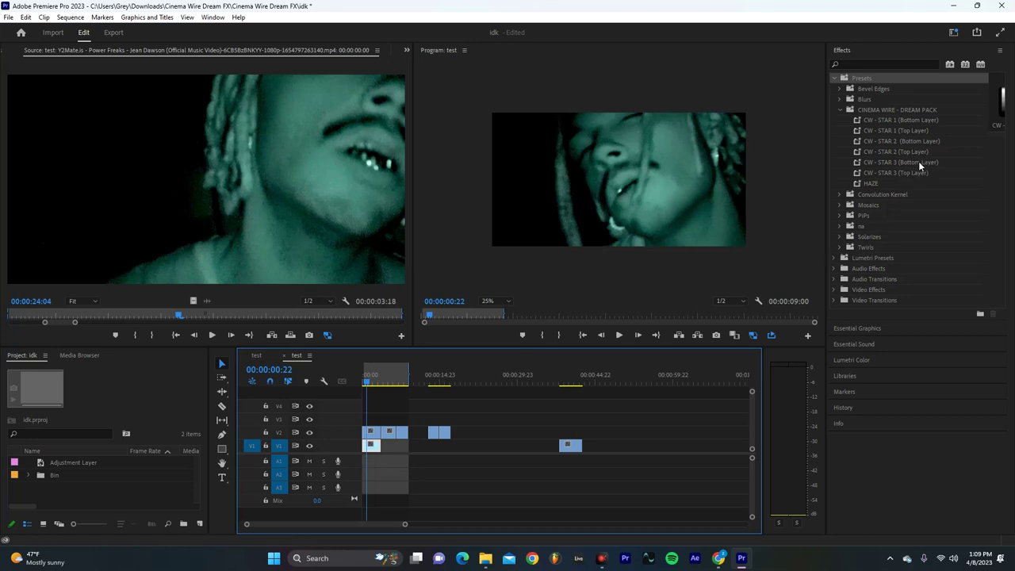
left_click_drag(918, 161, 369, 447)
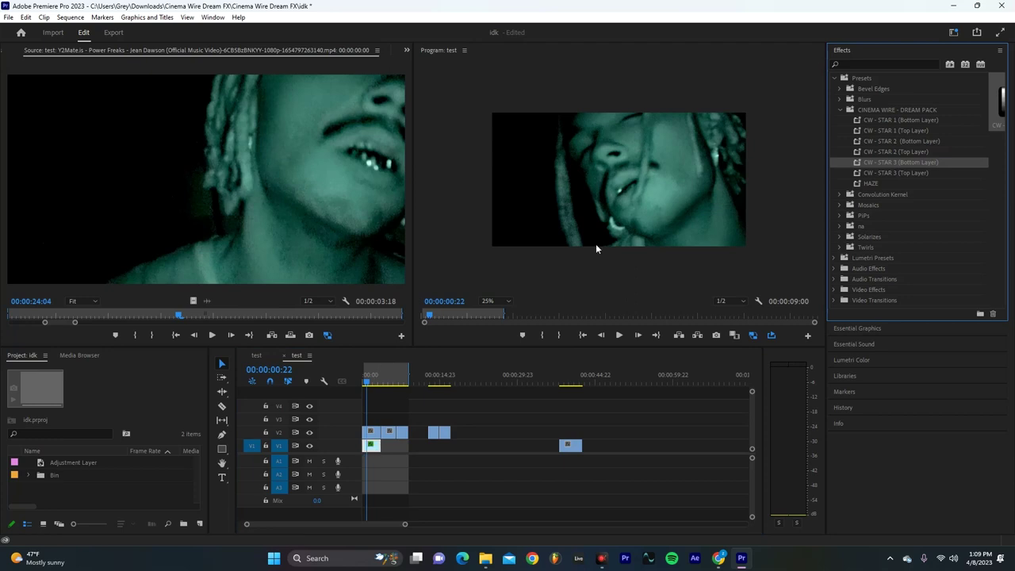
left_click_drag(900, 172, 371, 434)
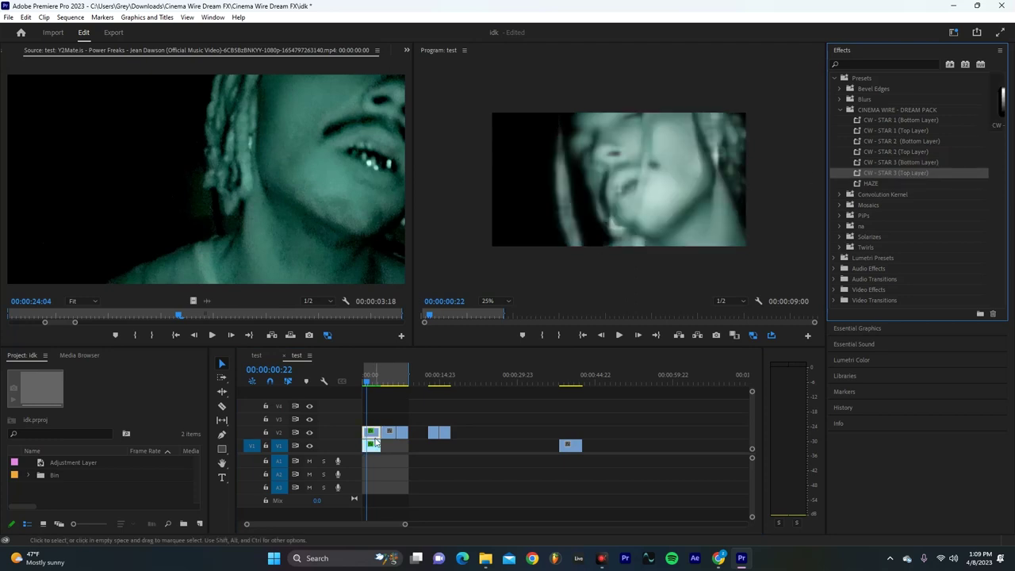
- Play back and scrub through the first clip to preview the STAR 3 effect
key("space")
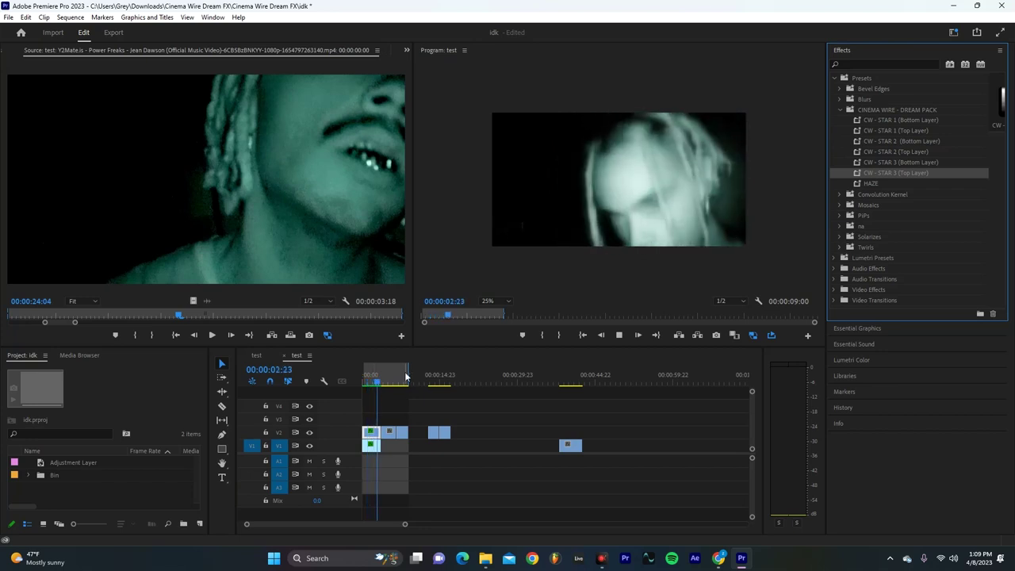
key("space")
left_click_drag(399, 380, 372, 381)
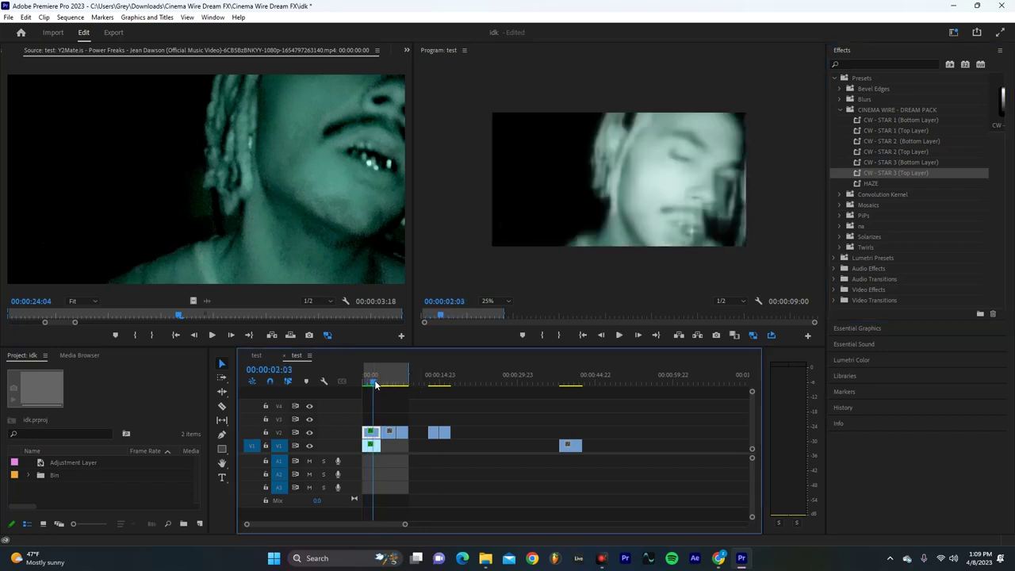
- Show the effect controls of the first V1 clip and expand its Directional Blur settings
left_click(7, 51)
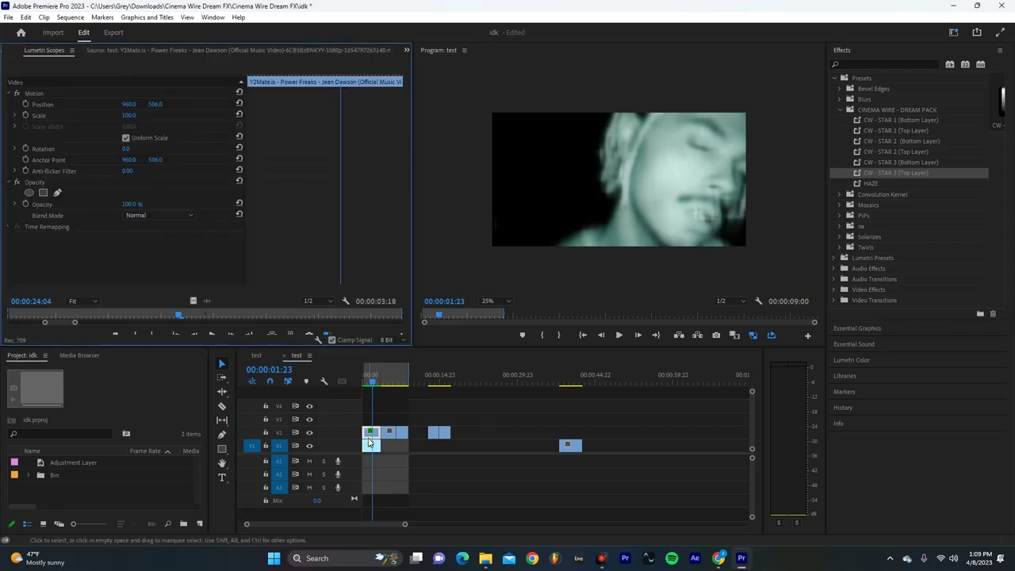
left_click(369, 442)
left_click(10, 50)
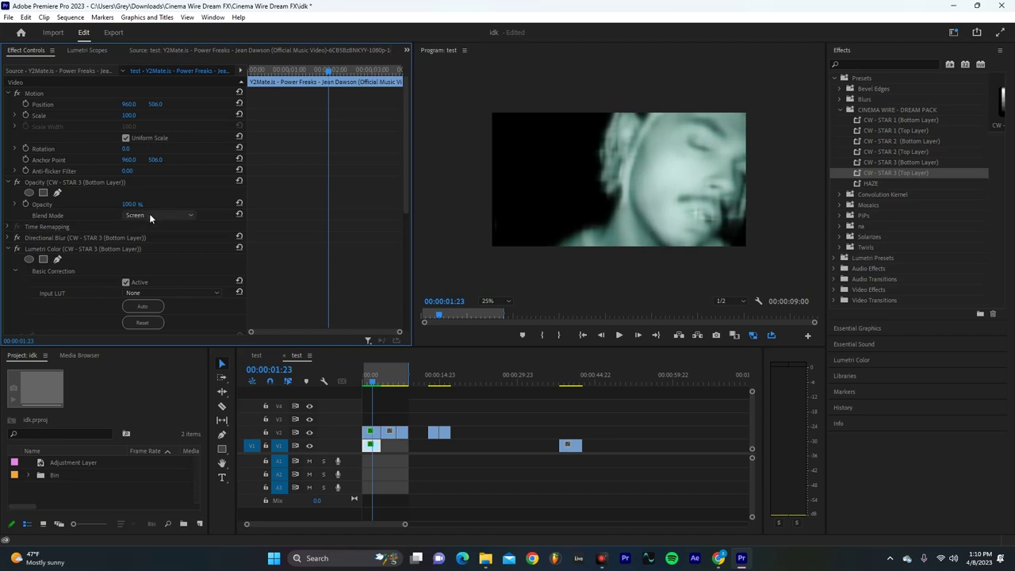
left_click(6, 238)
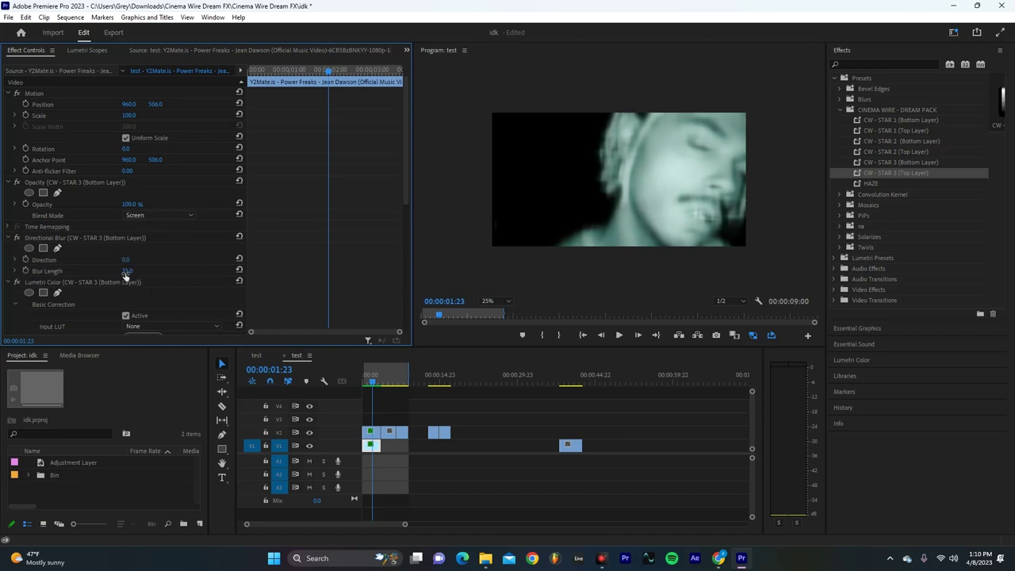
- Try another blur length and a -12° direction on the V1 clip's Directional Blur, undo it, and look over its Lumetri Color settings
left_click_drag(125, 274, 197, 274)
mouse_move(127, 268)
left_mouse_down()
mouse_move(156, 260)
mouse_move(116, 259)
left_mouse_up()
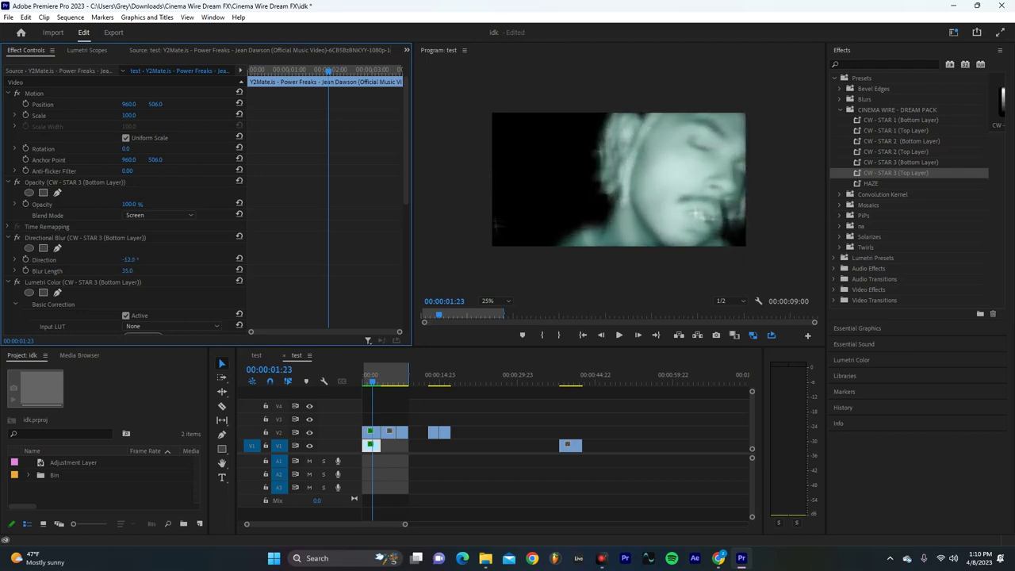
key("ctrl+z")
scroll(318, 282, "down", 2)
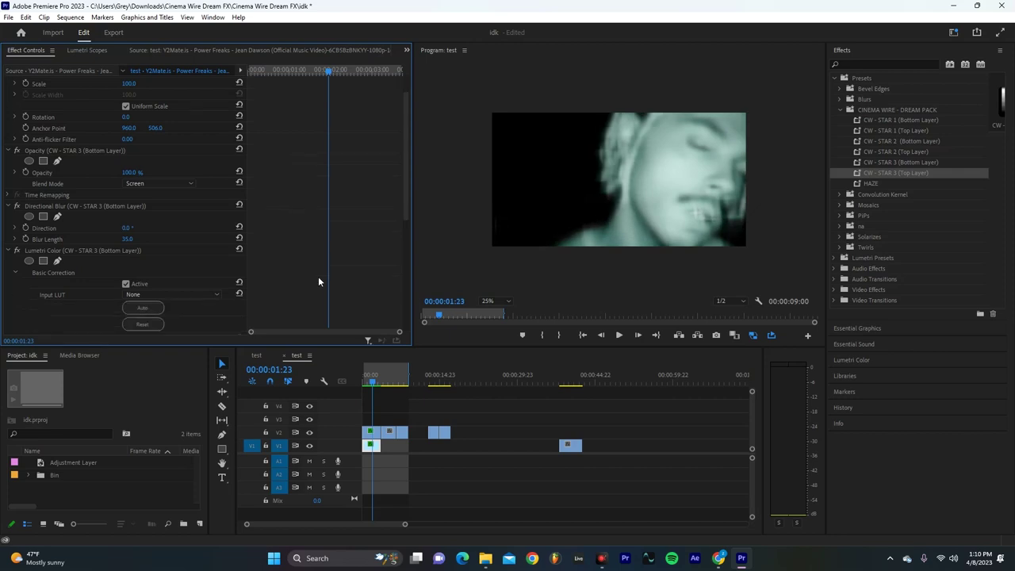
scroll(319, 282, "down", 5)
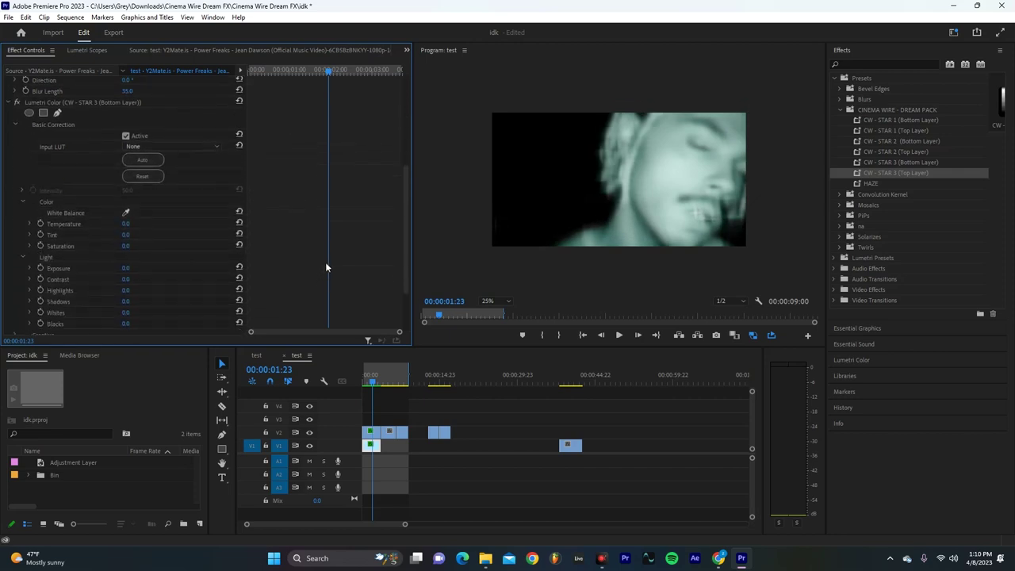
scroll(326, 267, "down", 2)
- Try a longer blur length and another direction on the first V2 clip's Directional Blur, undoing each change
left_click(378, 431)
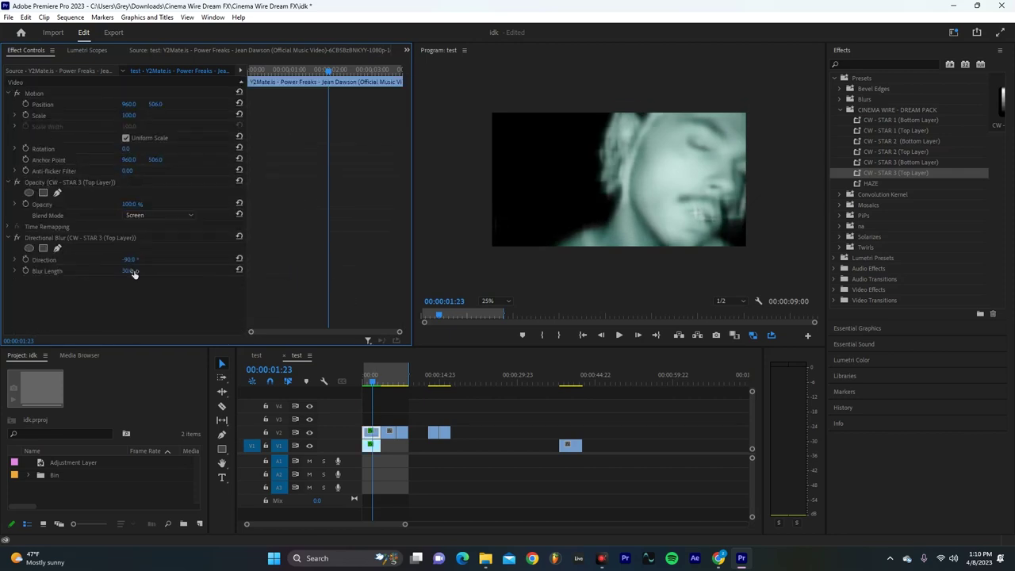
left_click_drag(129, 275, 242, 274)
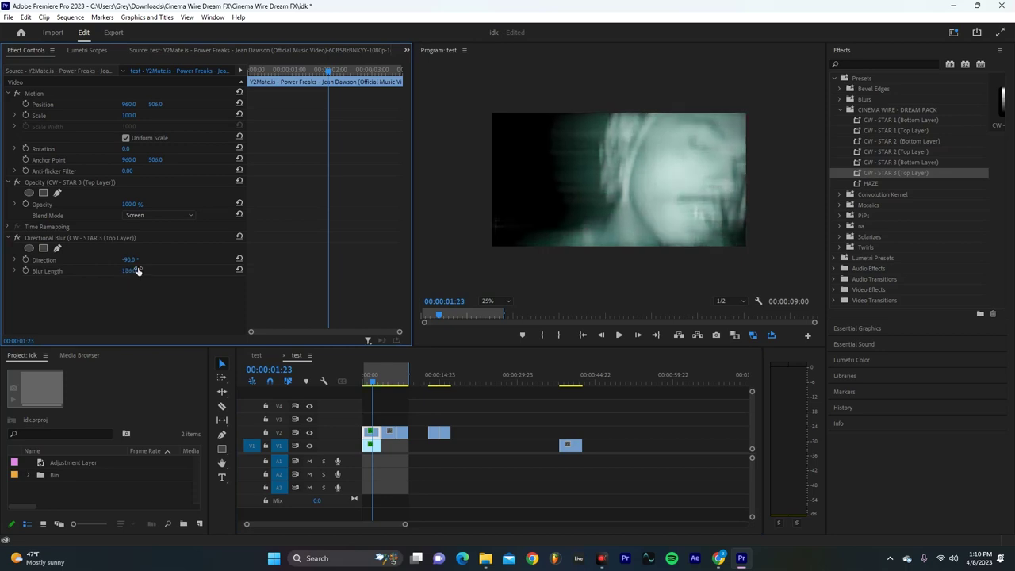
key("ctrl+z")
left_click_drag(127, 260, 103, 260)
key("ctrl+z")
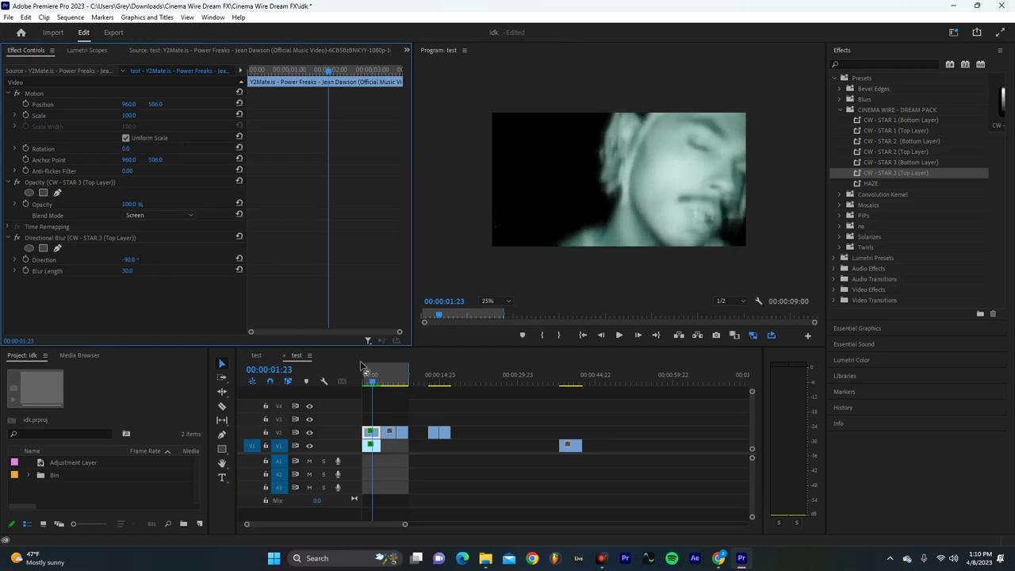
- Play back the sequence from its start into the second clip
left_click(363, 379)
key("space")
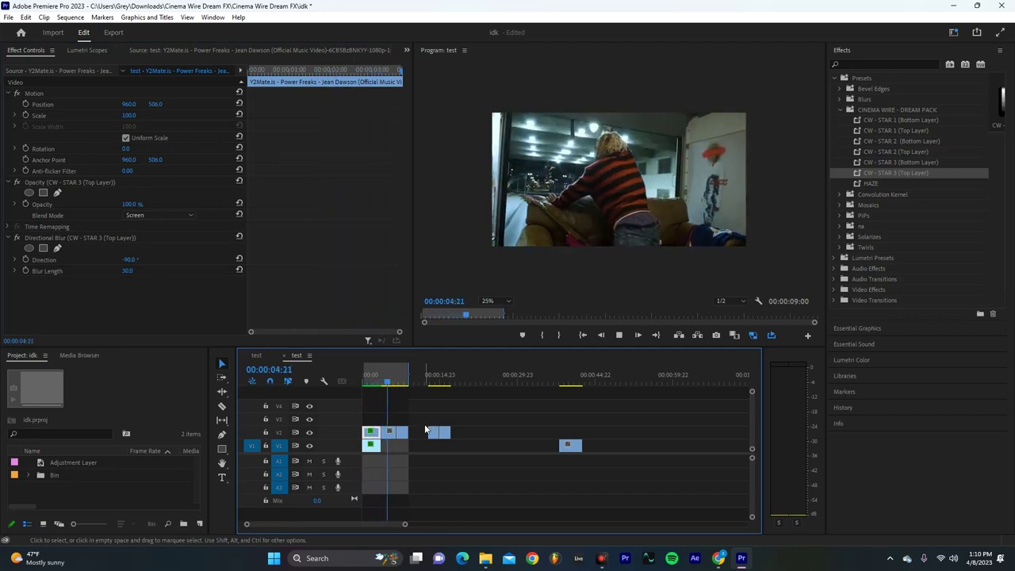
key("space")
- Duplicate the second V2 clip onto V1, applying CW - STAR 2 (Bottom Layer) to the copy and CW - STAR 2 (Top Layer) to the V2 clip
left_click(389, 386)
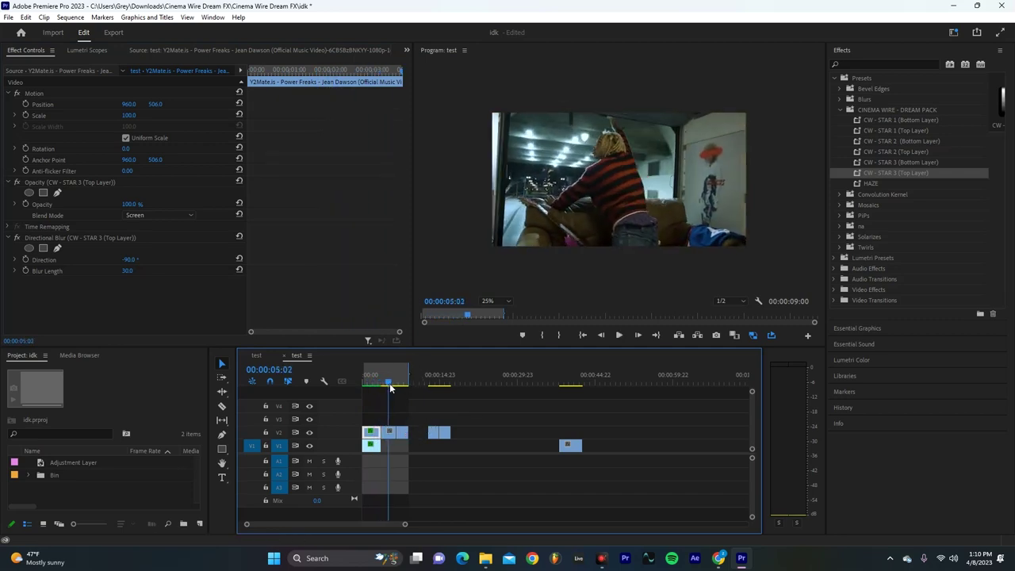
left_click(389, 432)
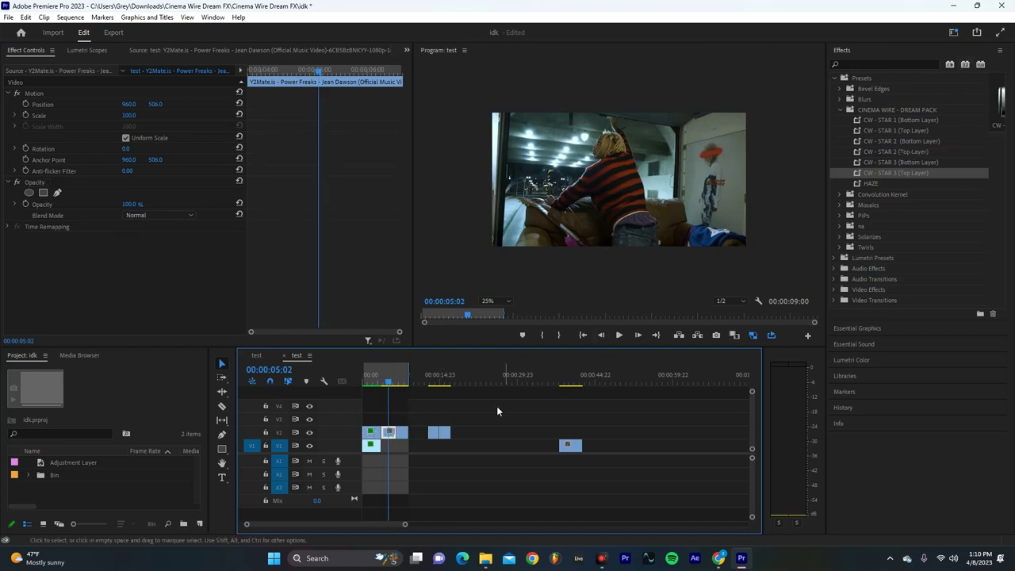
mouse_move(389, 433)
left_mouse_down()
mouse_move(389, 444)
mouse_move(389, 431)
left_mouse_up()
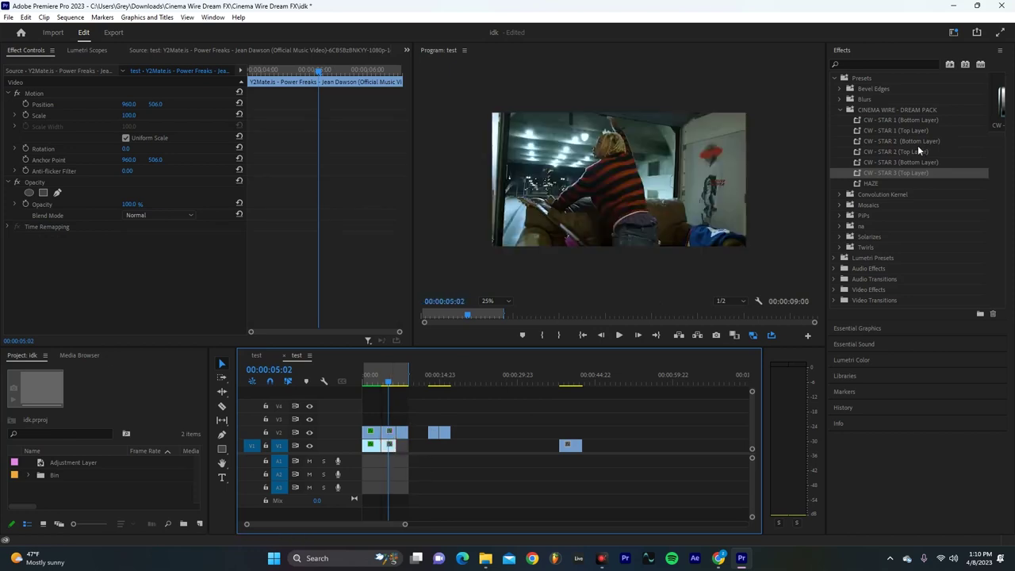
mouse_move(917, 143)
left_mouse_down()
mouse_move(425, 446)
mouse_move(392, 455)
mouse_move(392, 447)
left_mouse_up()
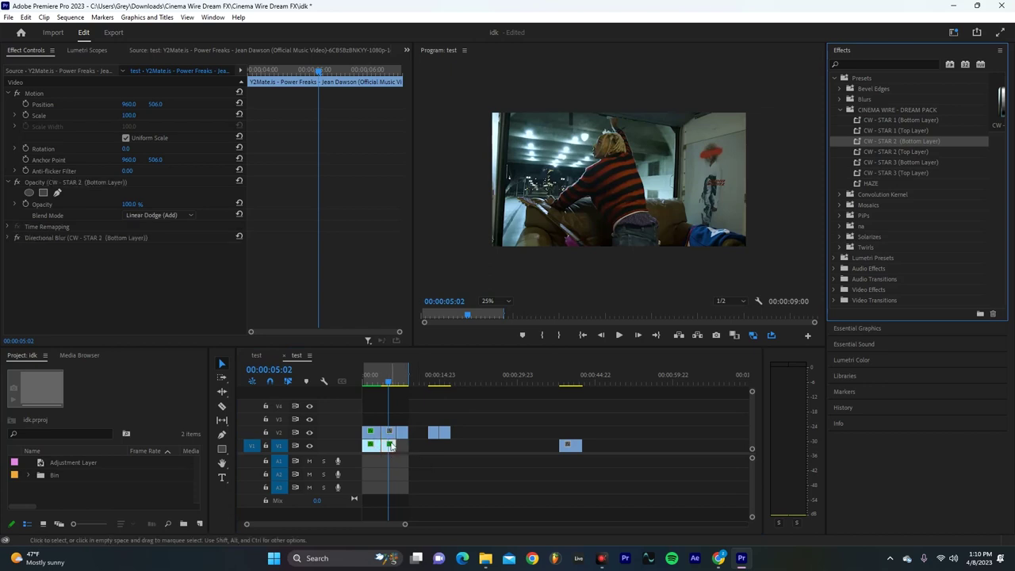
left_click_drag(921, 154, 388, 432)
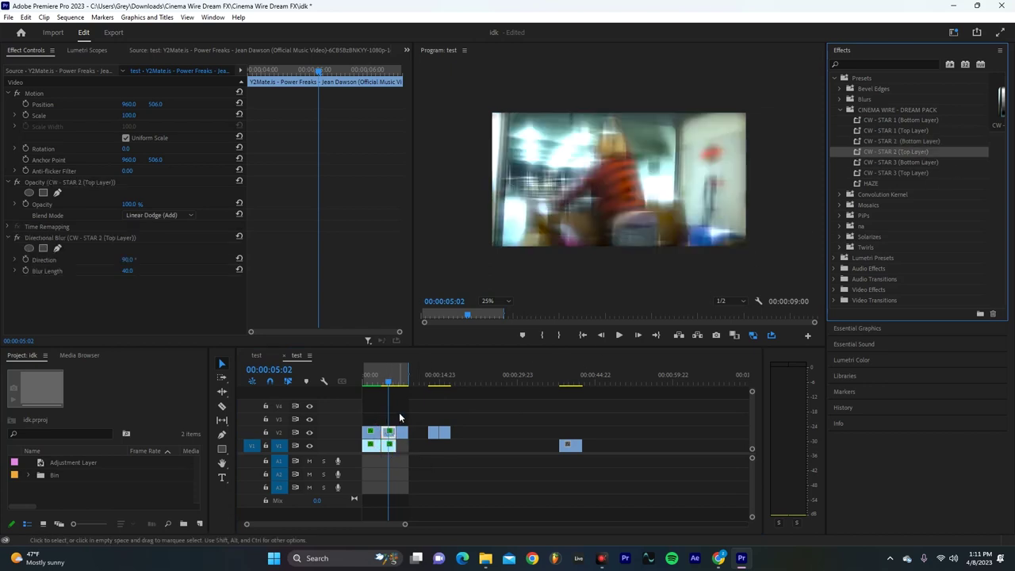
- Play back the second clip from its beginning to preview the STAR 2 effect
left_click(384, 385)
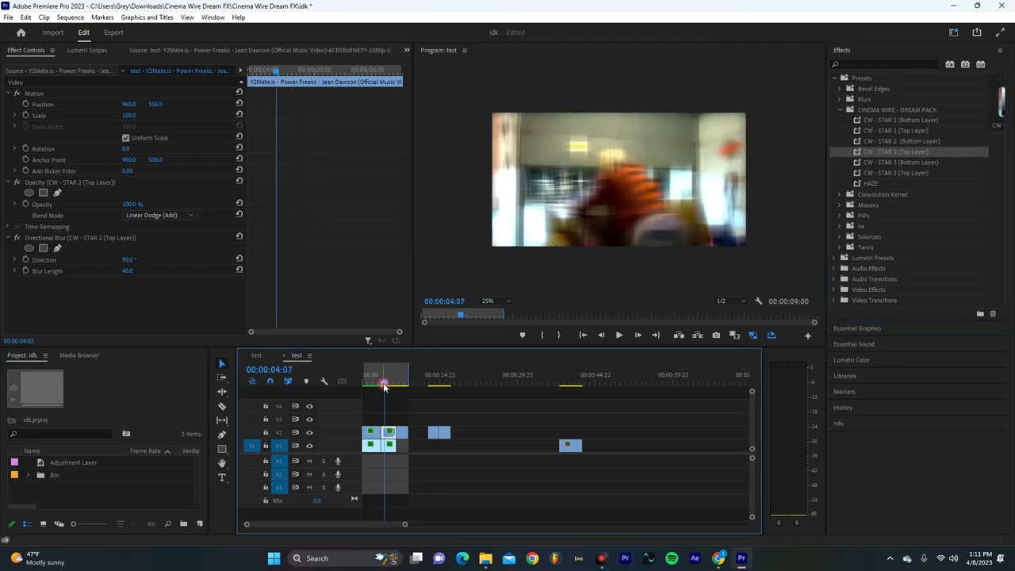
key("space")
key("space")
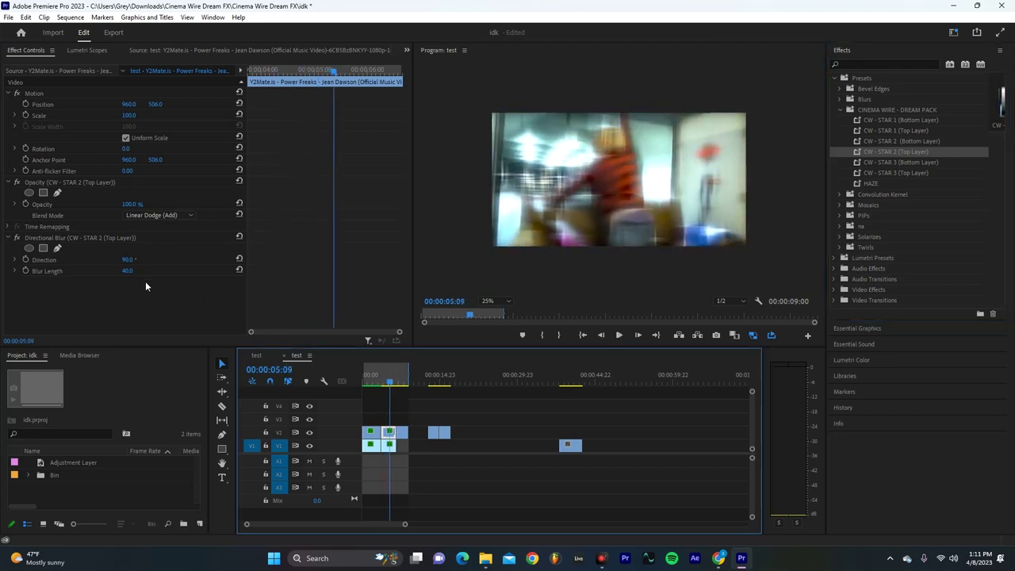
- Set the second V2 clip's Directional Blur to a blur length of 2 and a direction of 122°
left_click(127, 271)
type("5")
key("Return")
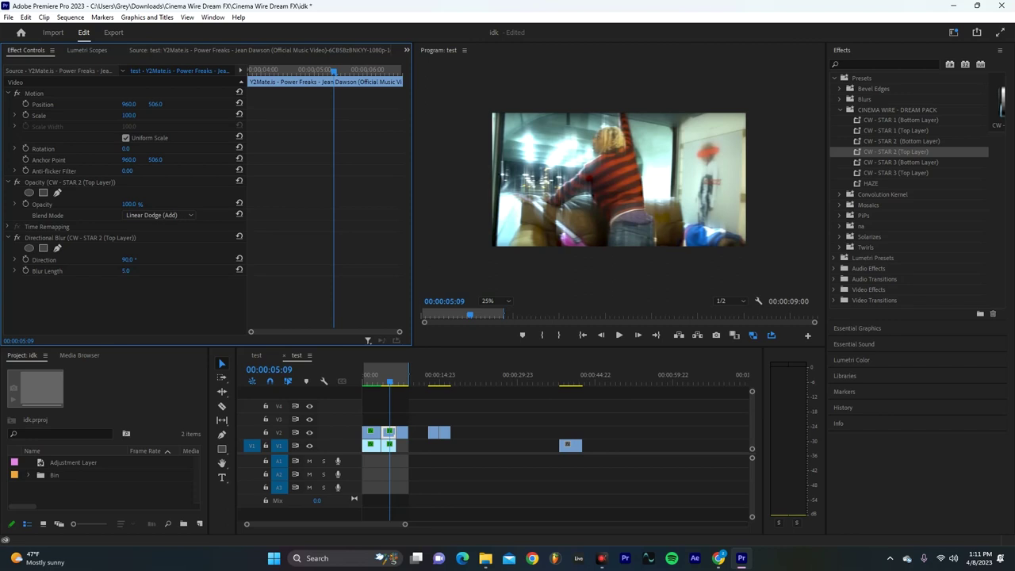
left_click_drag(126, 270, 123, 271)
left_click(126, 260)
type("50")
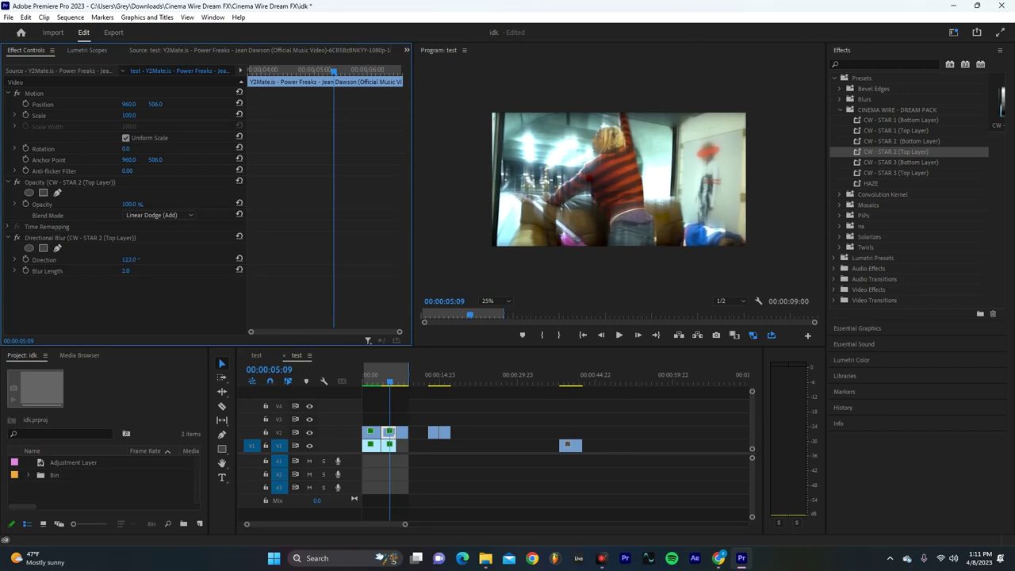
key("Return")
- Lower the Directional Blur length of the second V1 clip to 0
left_click(390, 449)
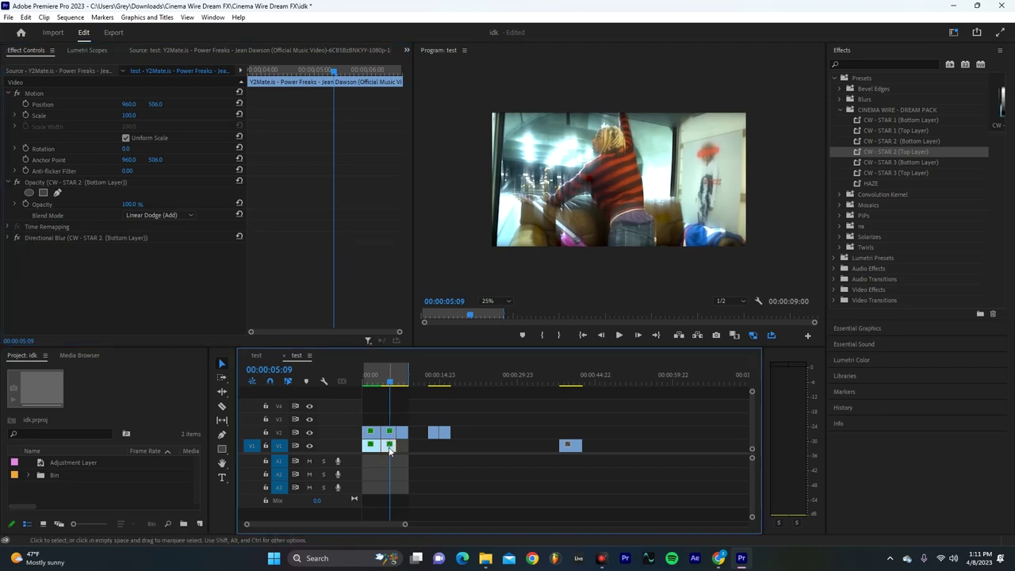
left_click(8, 240)
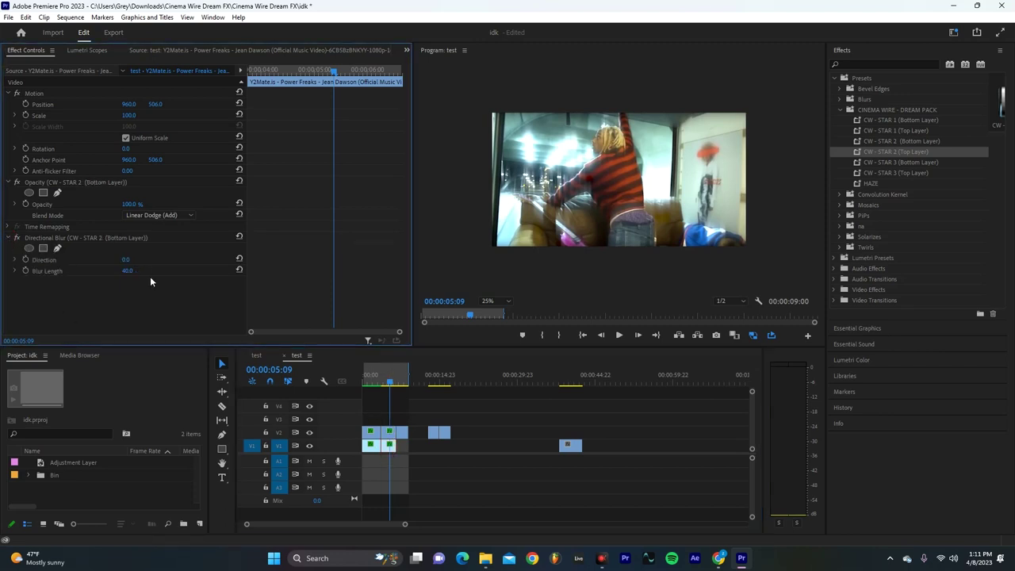
mouse_move(127, 271)
left_mouse_down()
mouse_move(103, 272)
mouse_move(141, 271)
mouse_move(119, 271)
left_mouse_up()
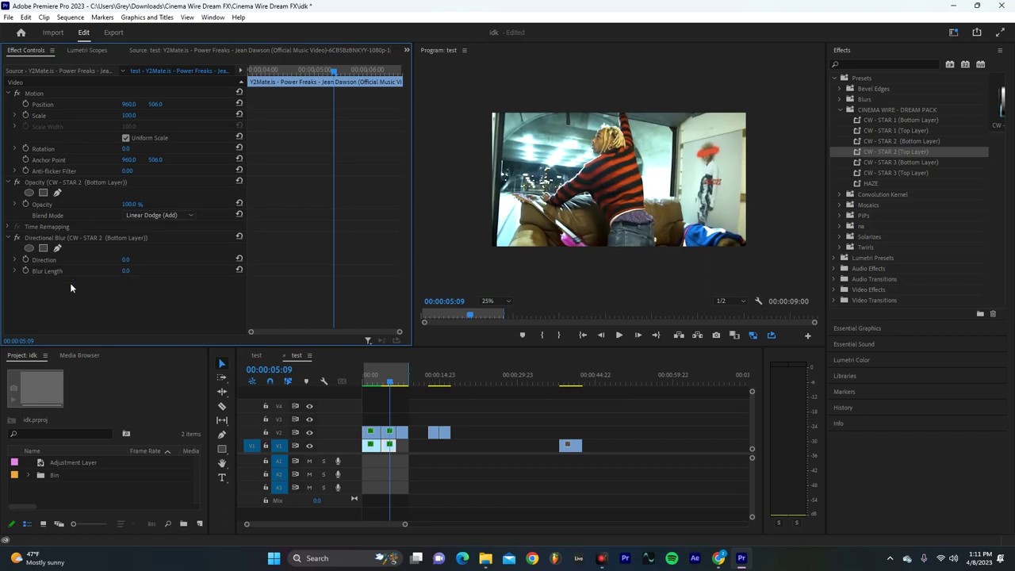
- Animate the second V1 clip's blur length with a keyframe at the clip's start and one of 35 at 00:00:05:08
left_click(25, 270)
key("Delete")
left_click_drag(333, 72, 331, 71)
left_click_drag(127, 271, 155, 270)
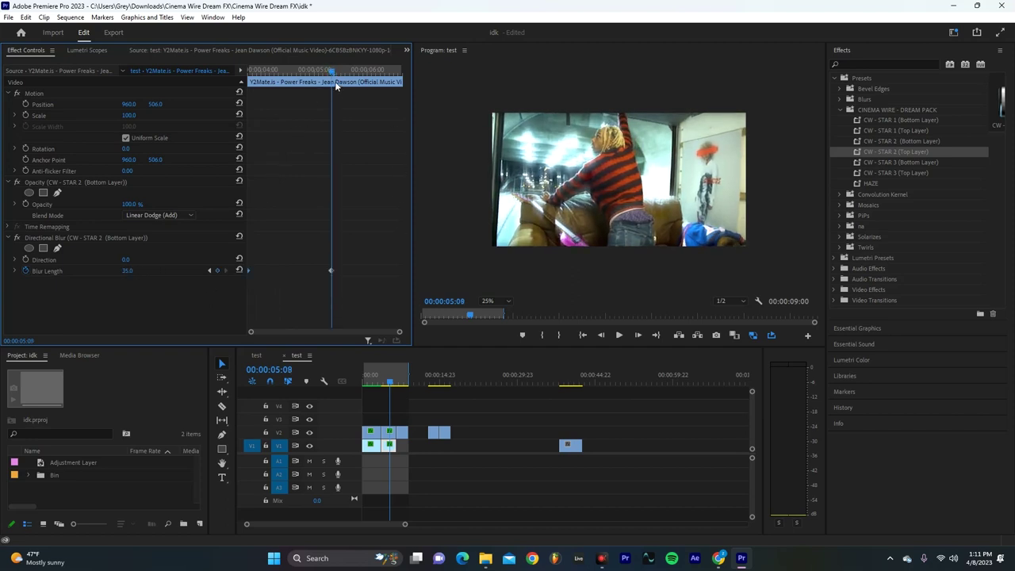
- Hold the blur length at 35 with a keyframe at 00:00:05:23 and place a lower-value keyframe at the clip's end
left_click_drag(336, 86, 366, 85)
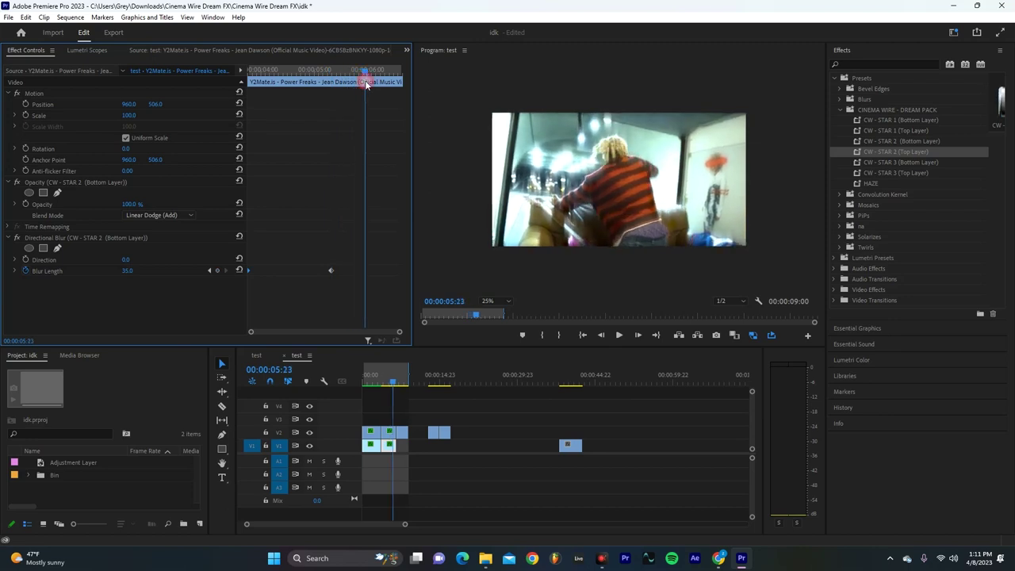
left_click(217, 270)
left_click(371, 72)
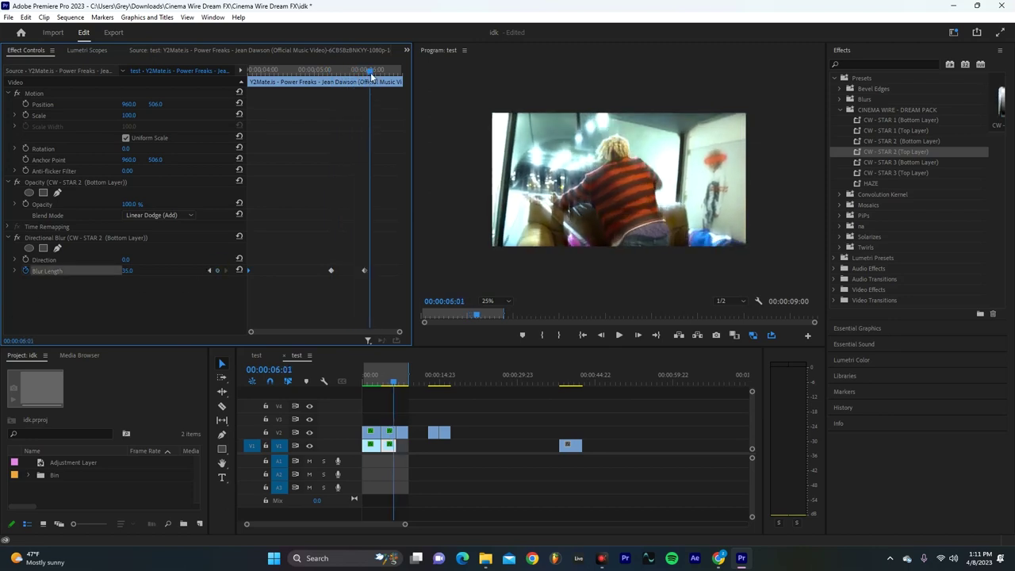
left_click_drag(370, 72, 381, 73)
left_click_drag(130, 272, 115, 272)
left_click_drag(380, 270, 404, 275)
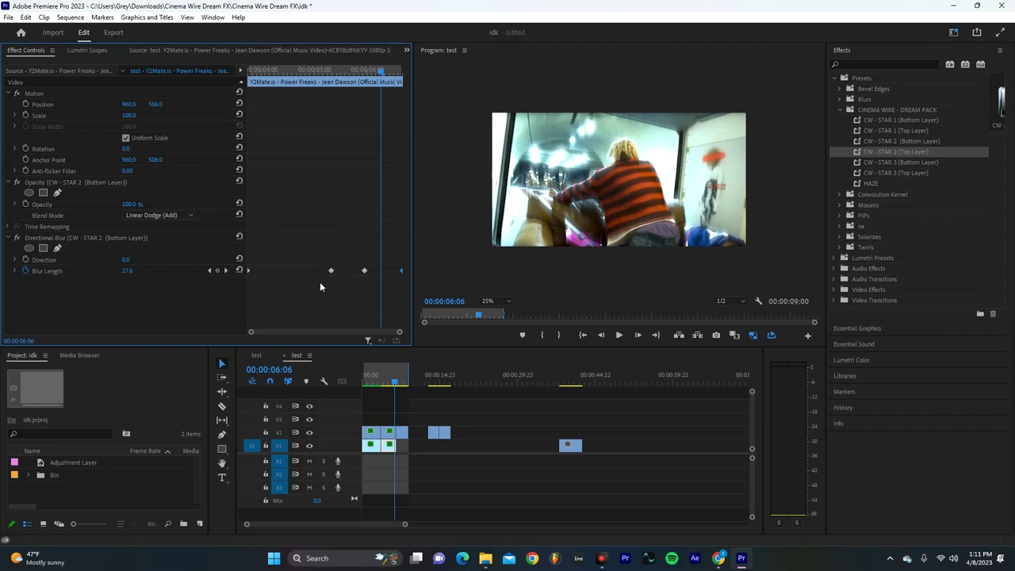
- Limit playback to the second clip's range and play it to review the blur animation
mouse_move(395, 383)
left_mouse_down()
mouse_move(406, 374)
mouse_move(383, 375)
left_mouse_up()
key("i")
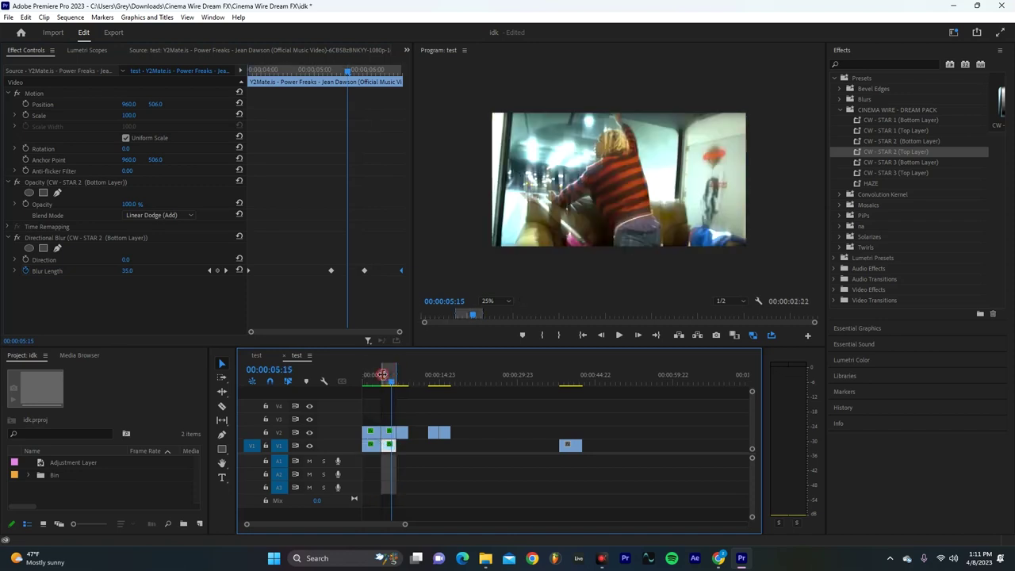
key("space")
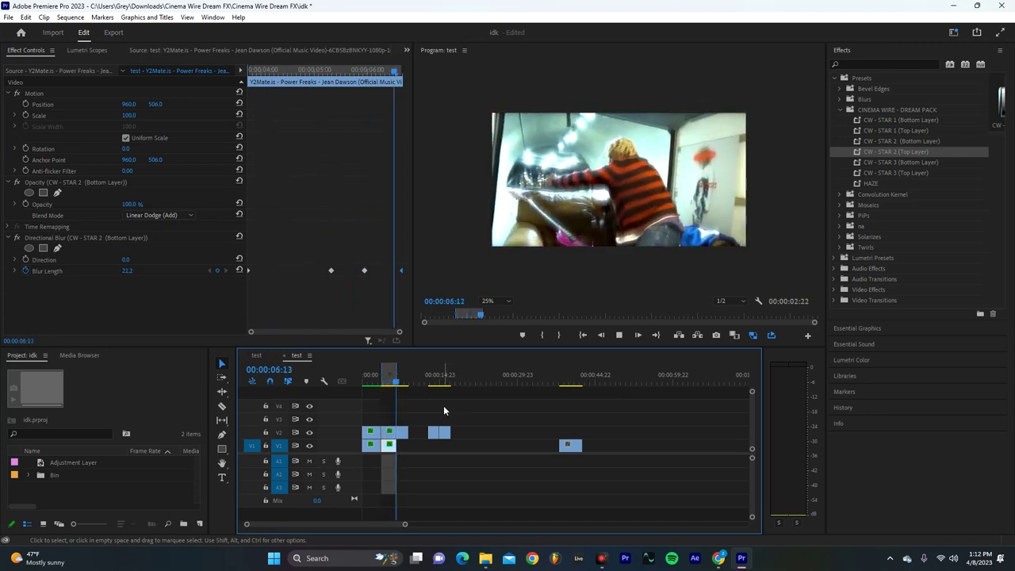
key("space")
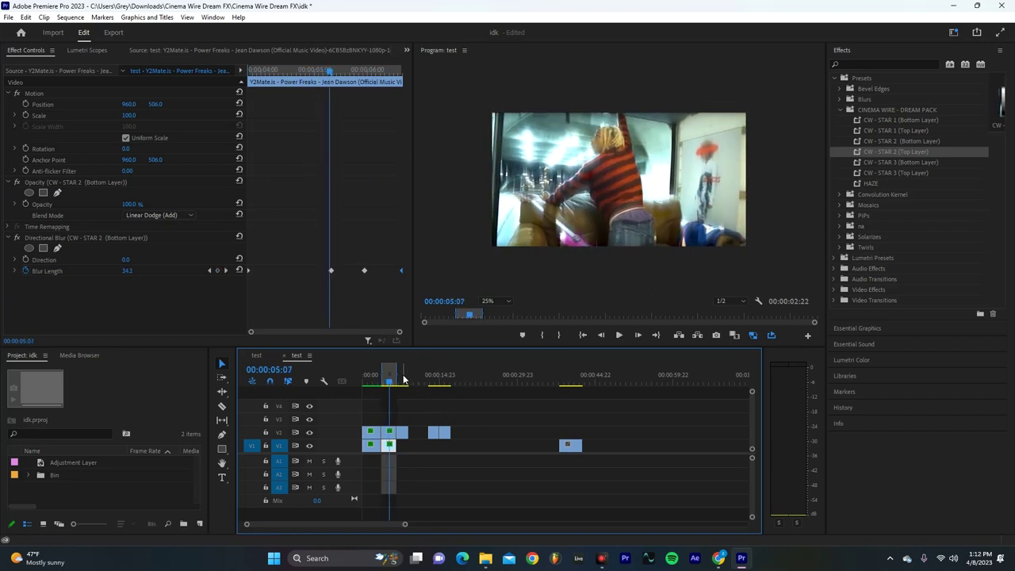
- Duplicate the third V2 clip onto V1 and apply the CW - STAR 1 (Bottom Layer) preset to the copy
mouse_move(396, 375)
left_mouse_down()
mouse_move(409, 375)
mouse_move(355, 372)
mouse_move(403, 386)
left_mouse_up()
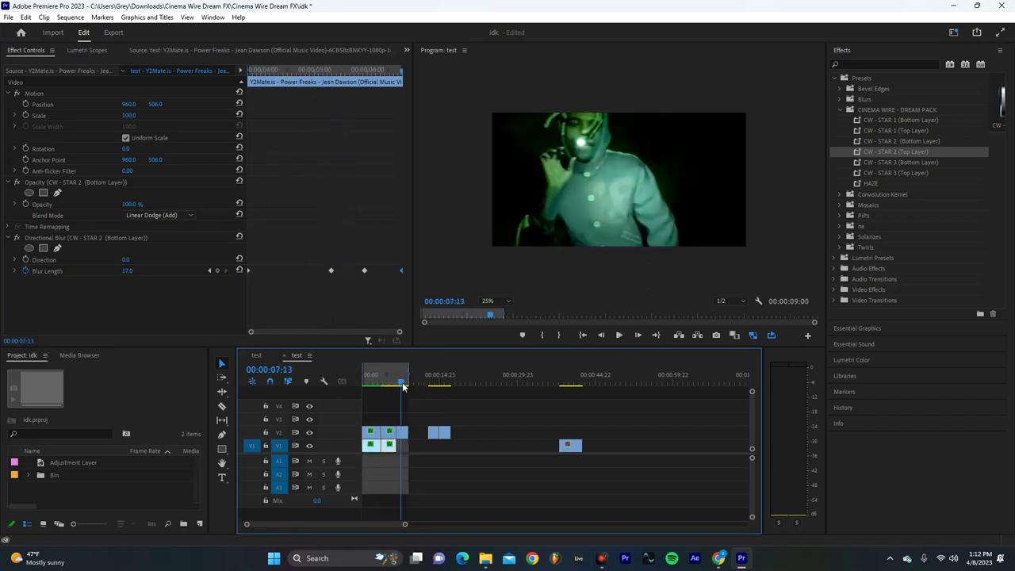
left_click_drag(403, 434, 405, 445)
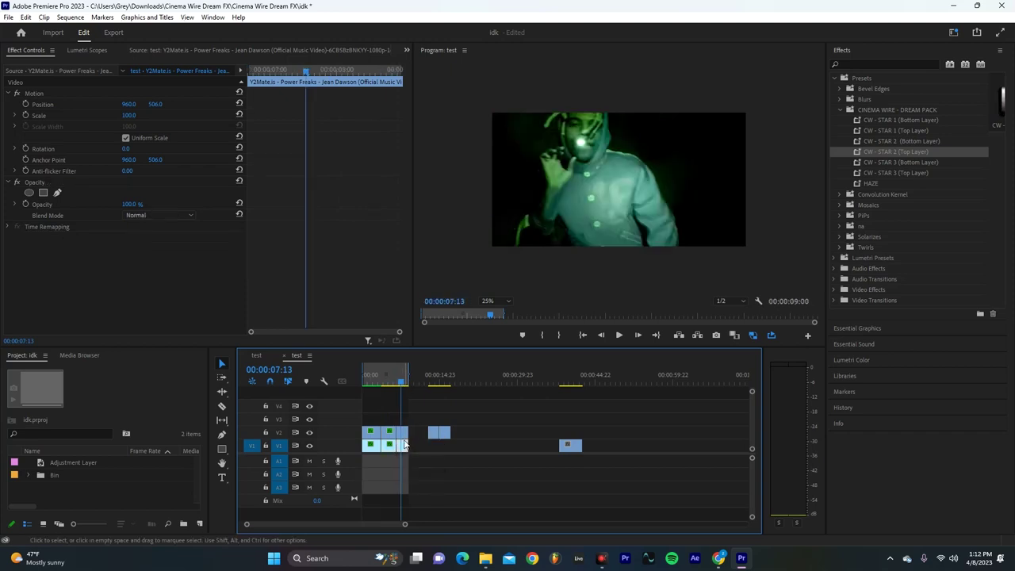
left_click(903, 127)
left_click_drag(915, 119, 659, 301)
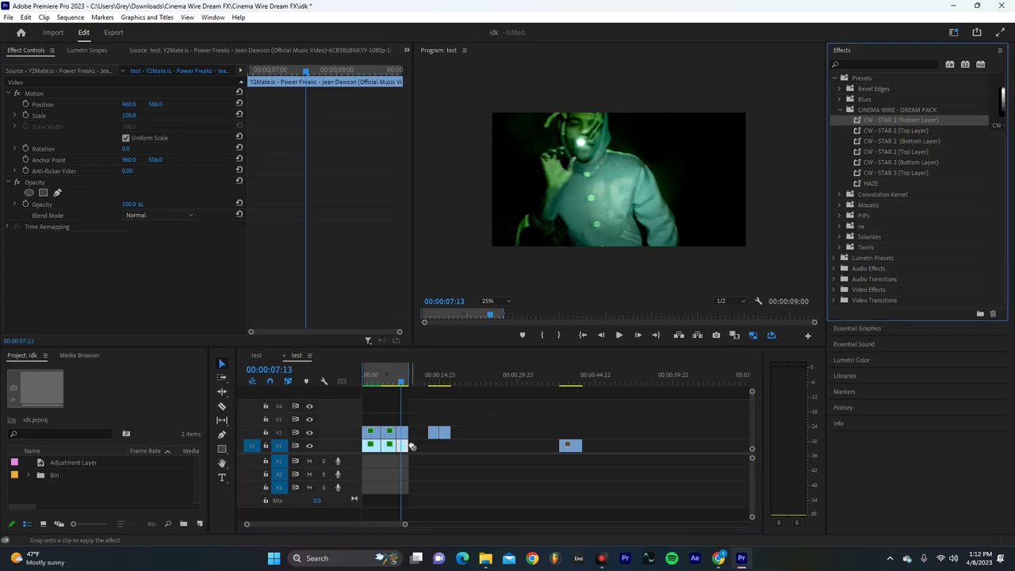
left_click_drag(412, 447, 406, 445)
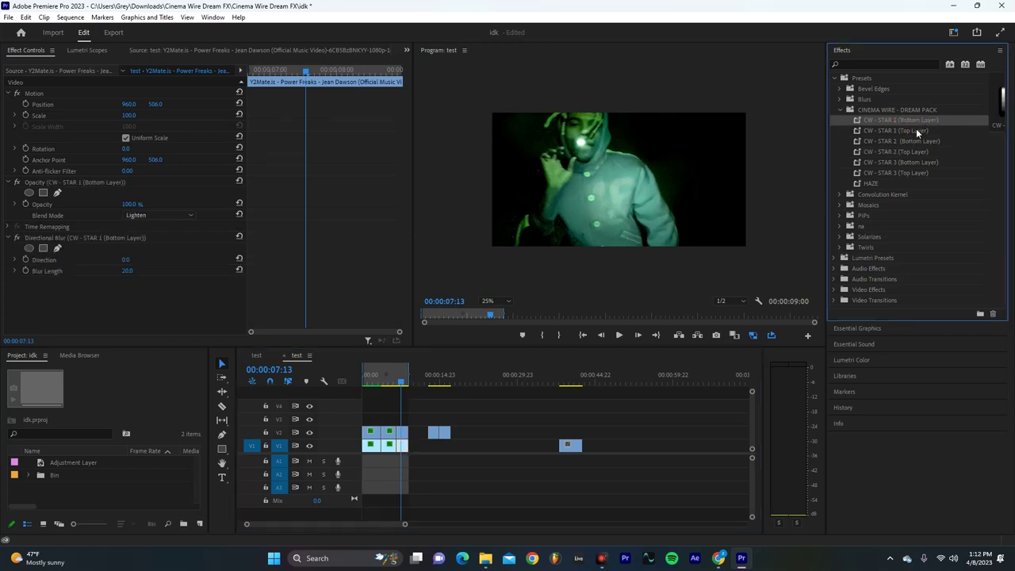
- Apply the CW - STAR 1 (Top Layer) preset to the third V2 clip and play back the result
left_click_drag(918, 133, 402, 433)
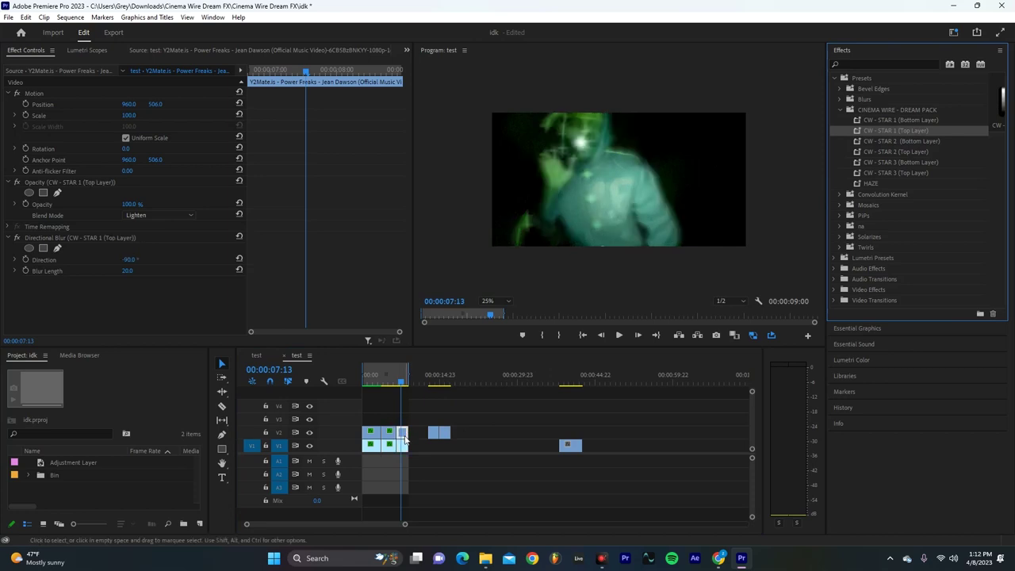
left_click(401, 379)
key("space")
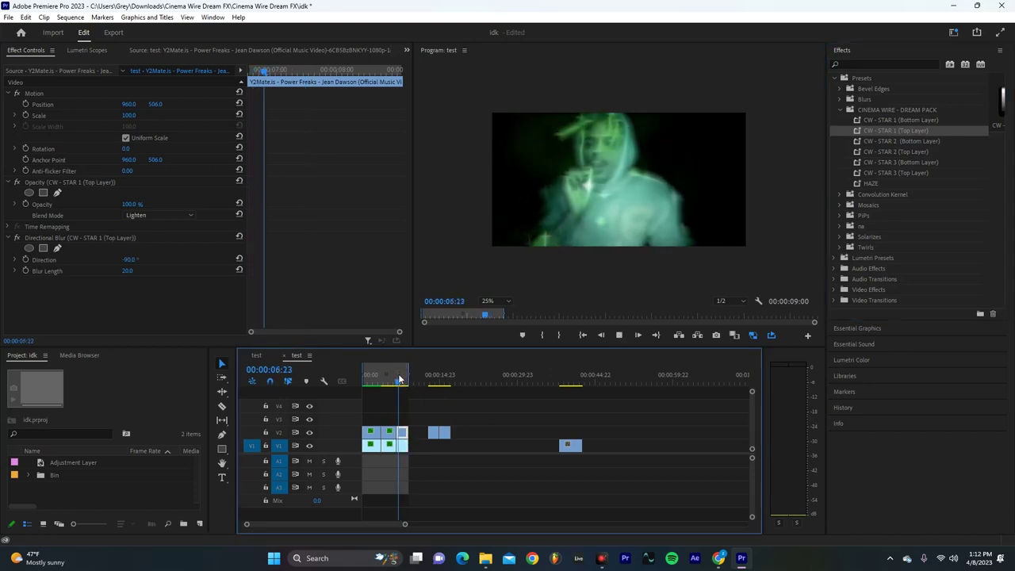
key("space")
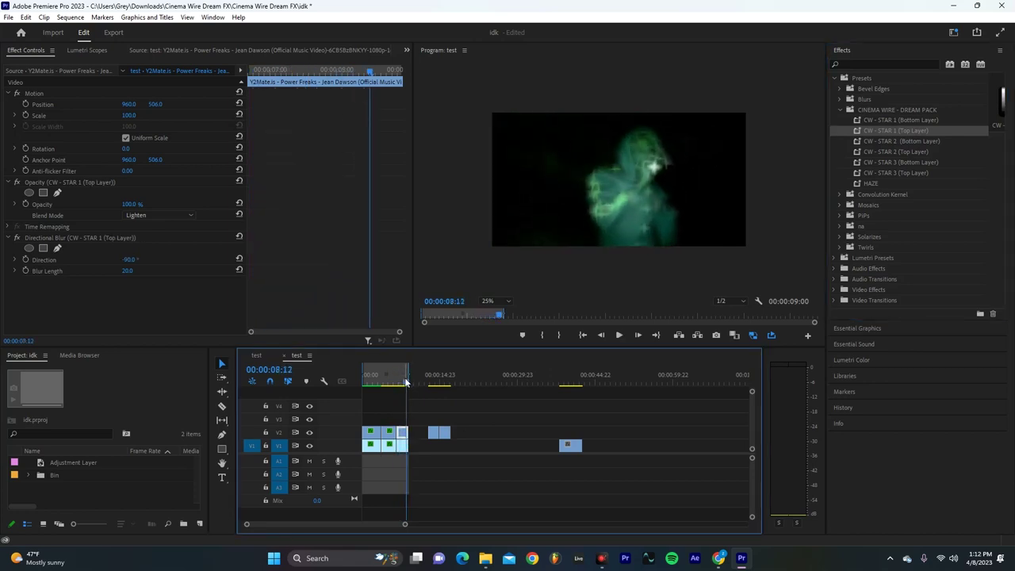
left_click(404, 381)
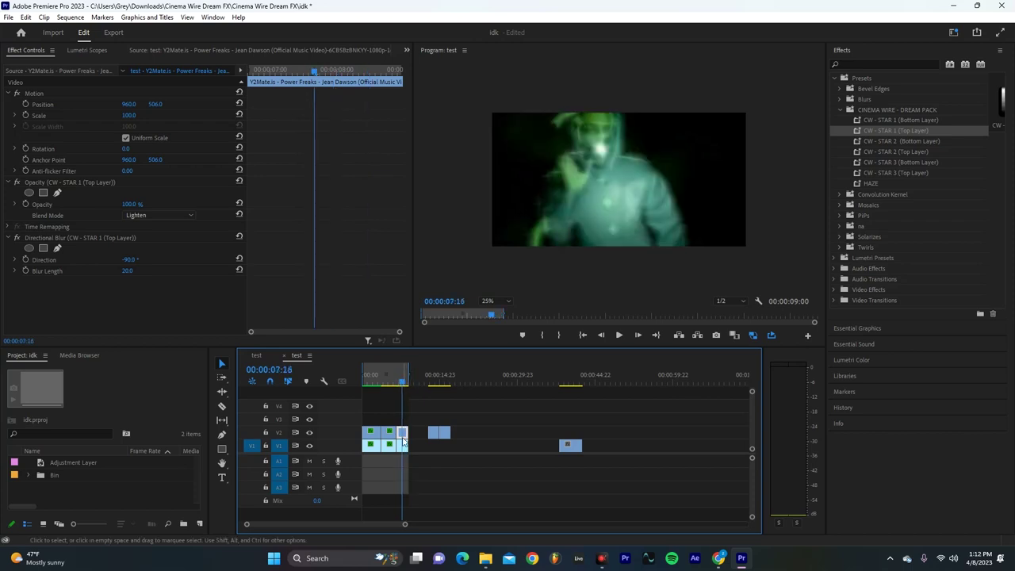
- Try the Vivid Light, Exclusion and Multiply blend modes on the third V2 clip and return it to Lighten
left_click(171, 215)
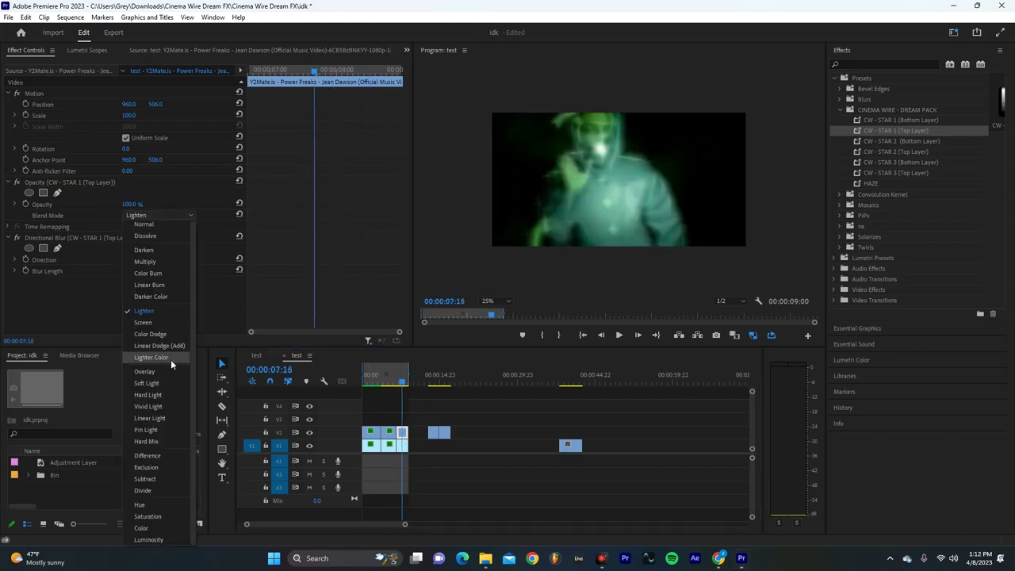
left_click(157, 407)
left_click(164, 217)
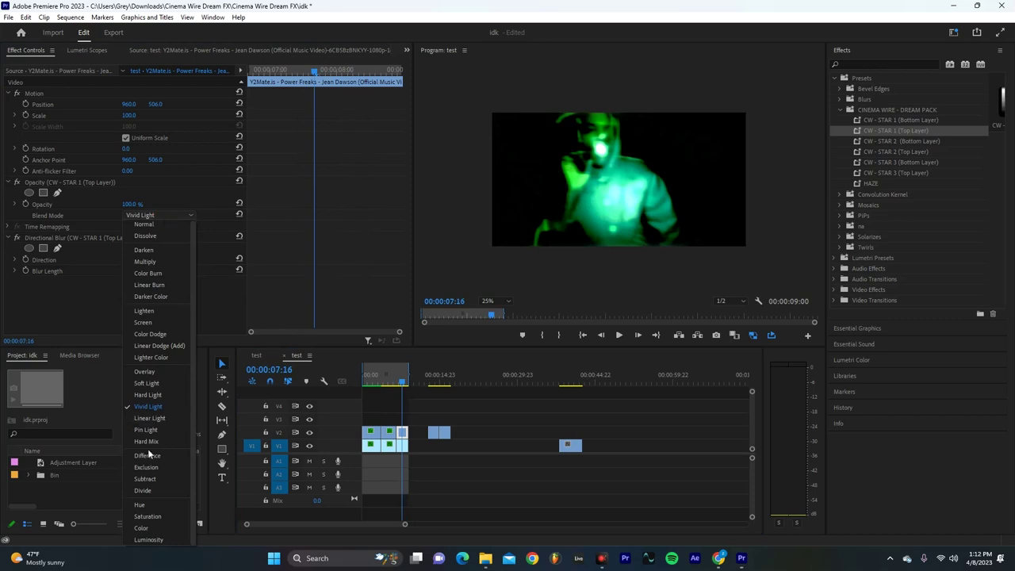
left_click(157, 468)
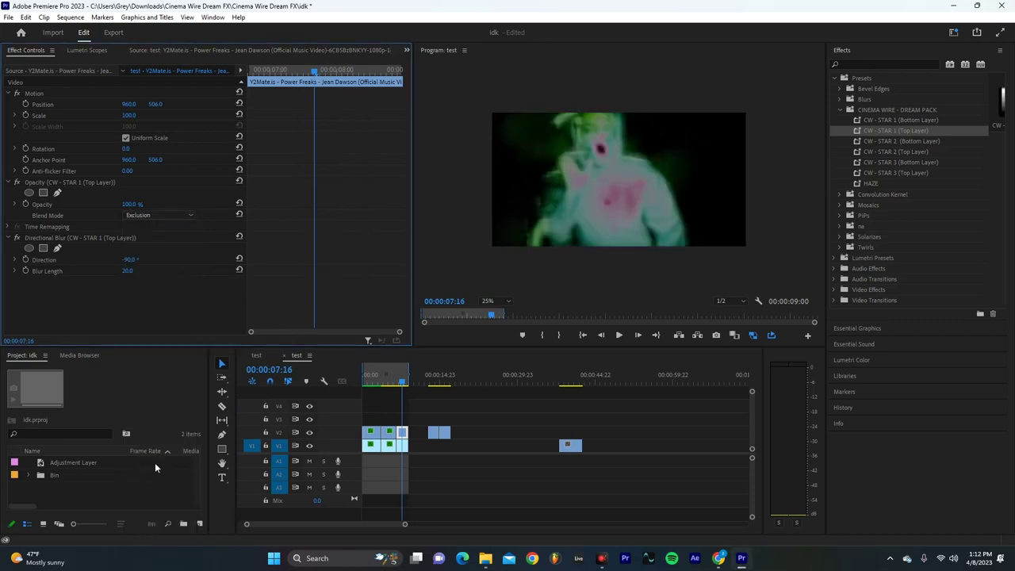
left_click(175, 215)
left_click(164, 267)
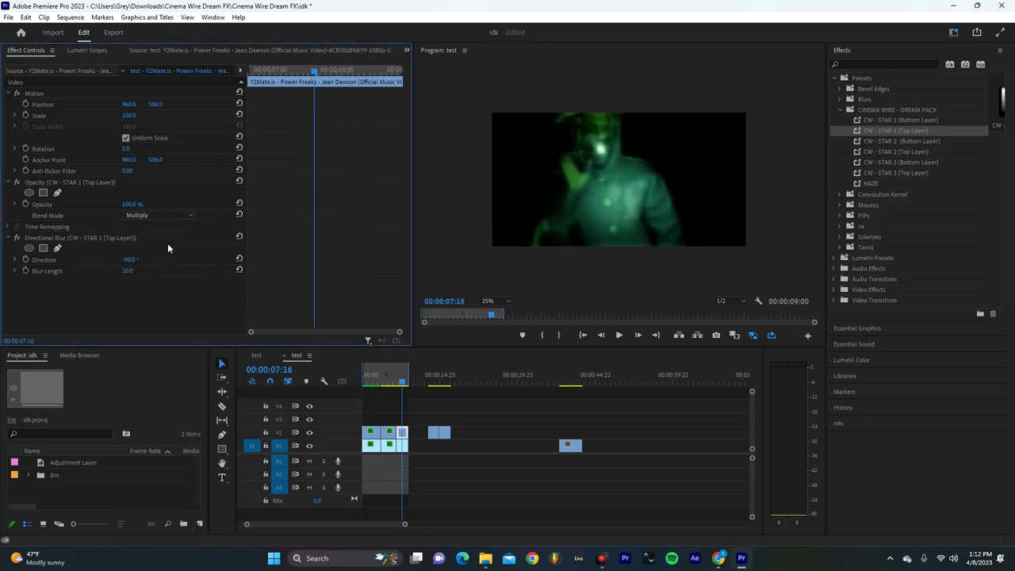
left_click(171, 214)
left_click(153, 309)
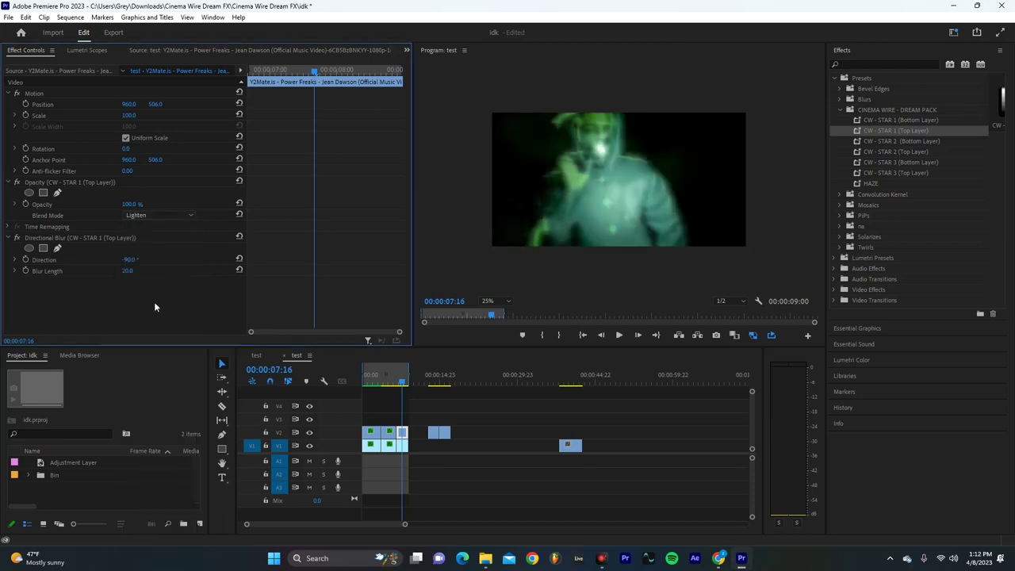
- Adjust the Directional Blur direction of the third V2 clip by eye
left_click(419, 403)
key("=")
key("=")
key("=")
left_click(526, 430)
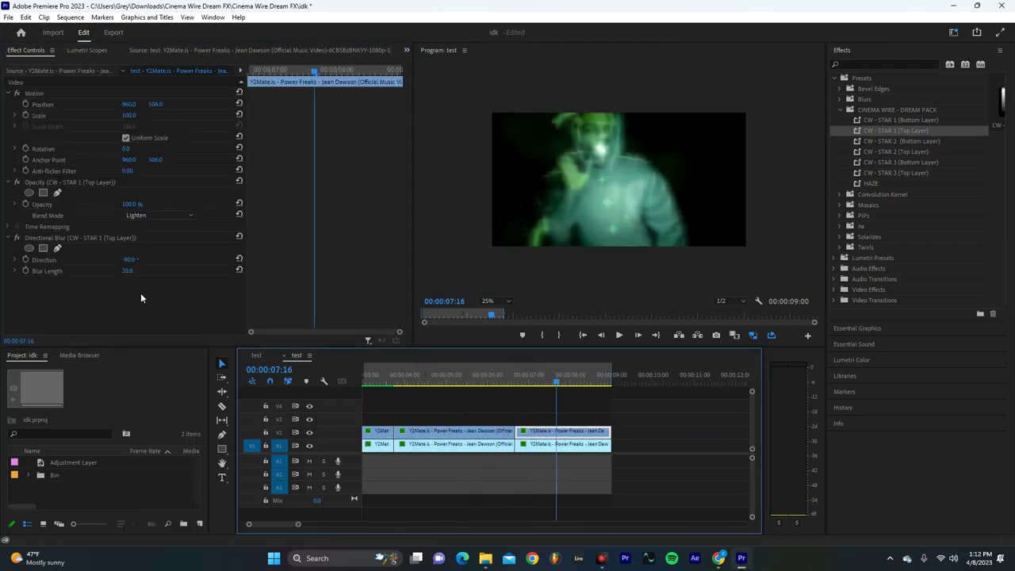
mouse_move(132, 272)
left_mouse_down()
mouse_move(79, 272)
mouse_move(136, 271)
left_mouse_up()
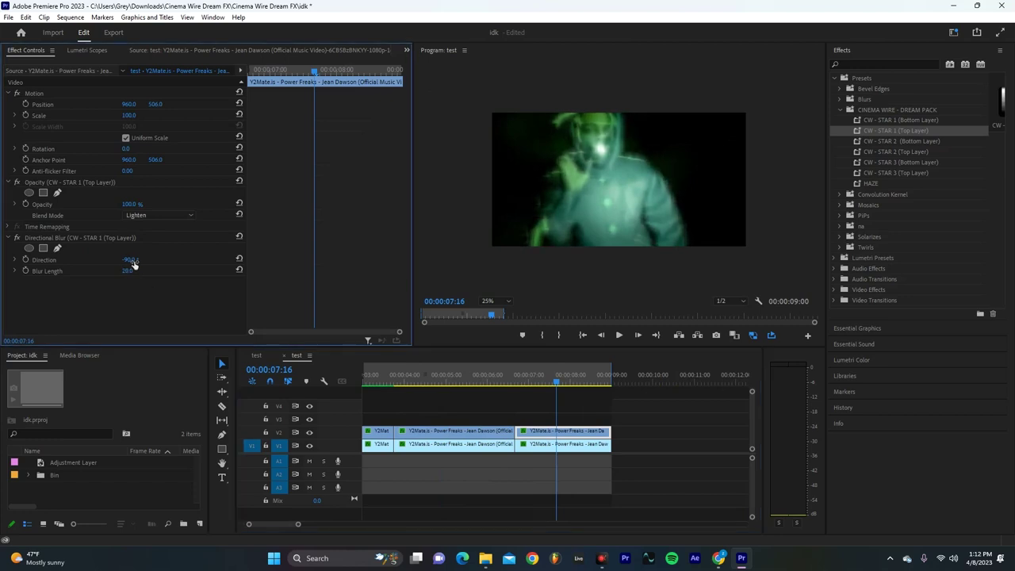
left_click_drag(128, 260, 159, 260)
- Try a Directional Blur direction of -65° on the third V1 clip and reset it to 0°
left_click(594, 444)
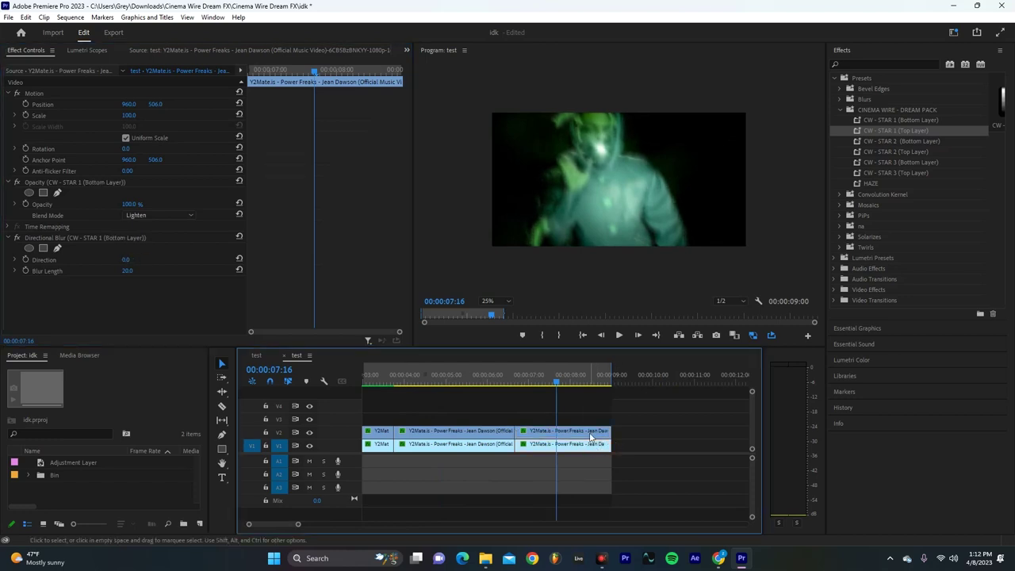
left_click(581, 446)
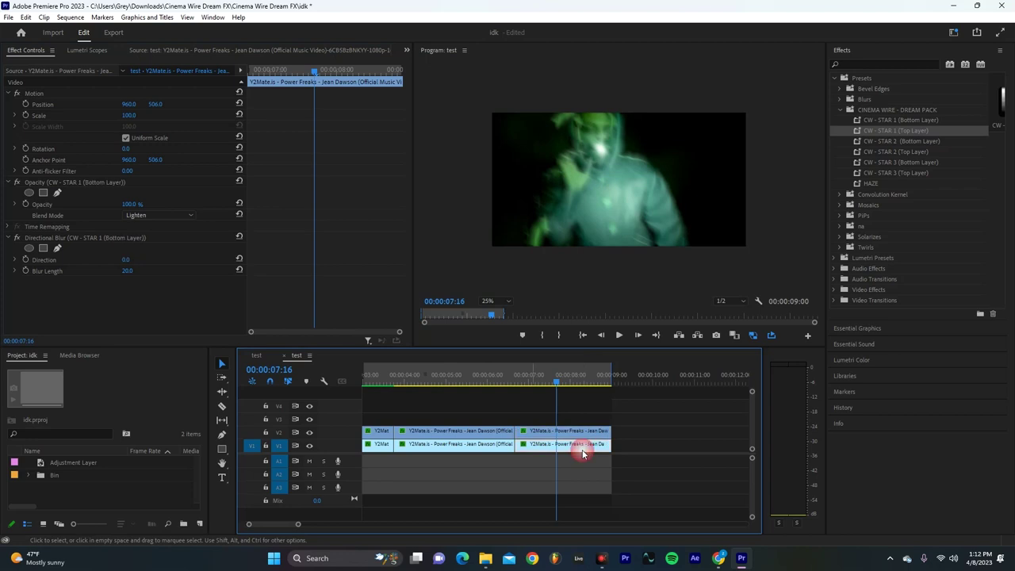
left_click(128, 259)
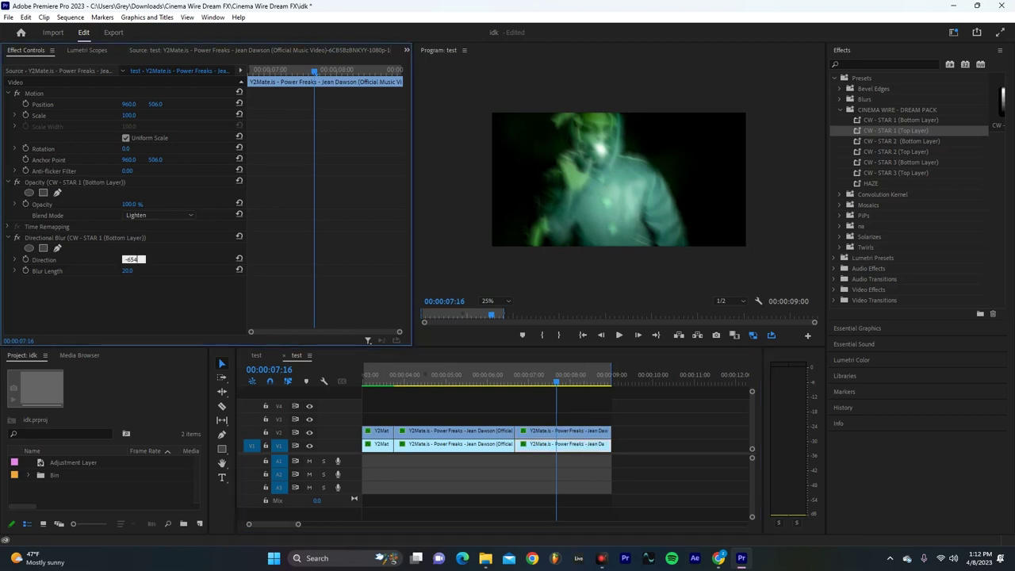
type("-65")
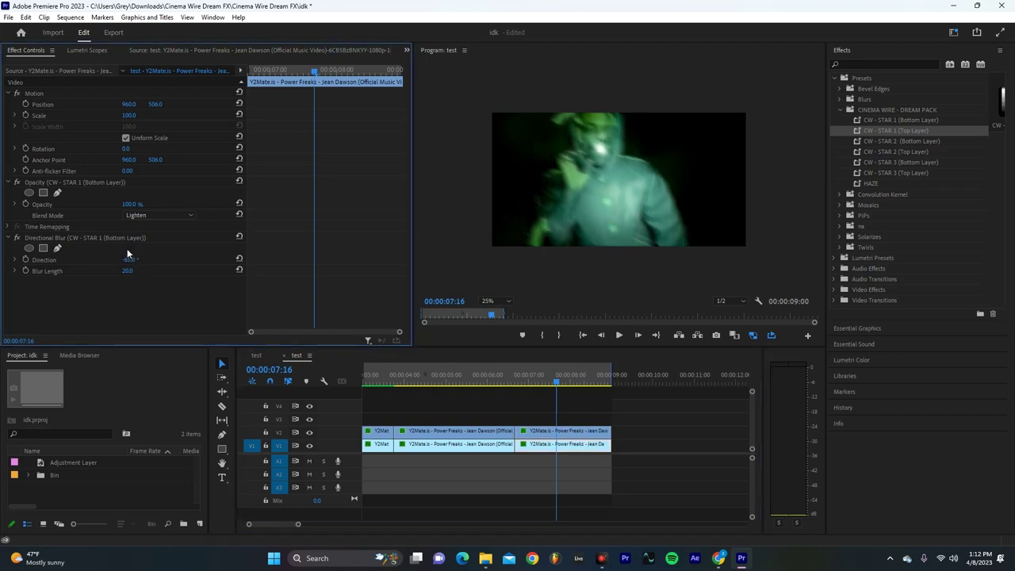
left_click(530, 384)
left_click_drag(530, 383, 565, 387)
left_click(128, 260)
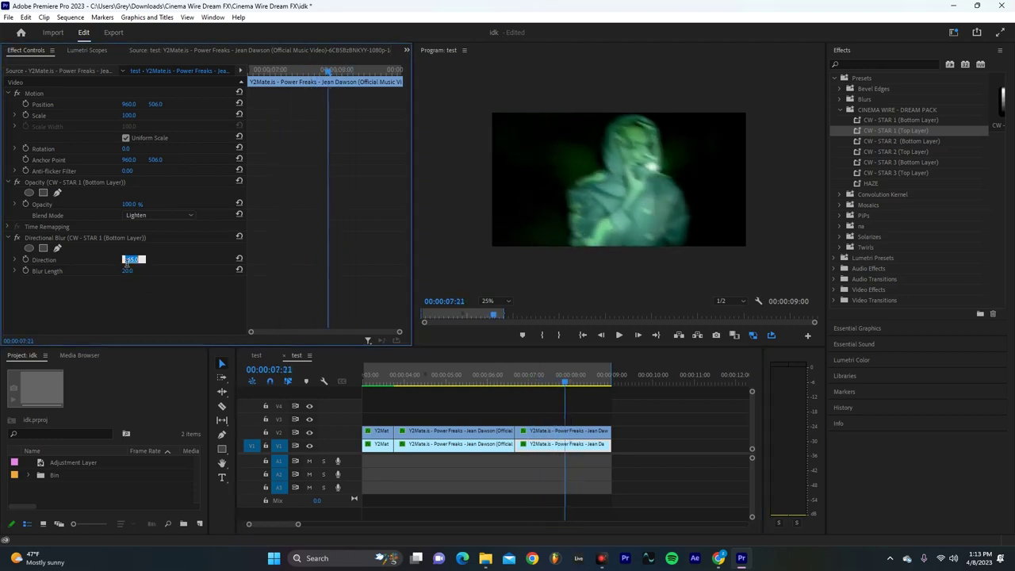
type("0")
key("Return")
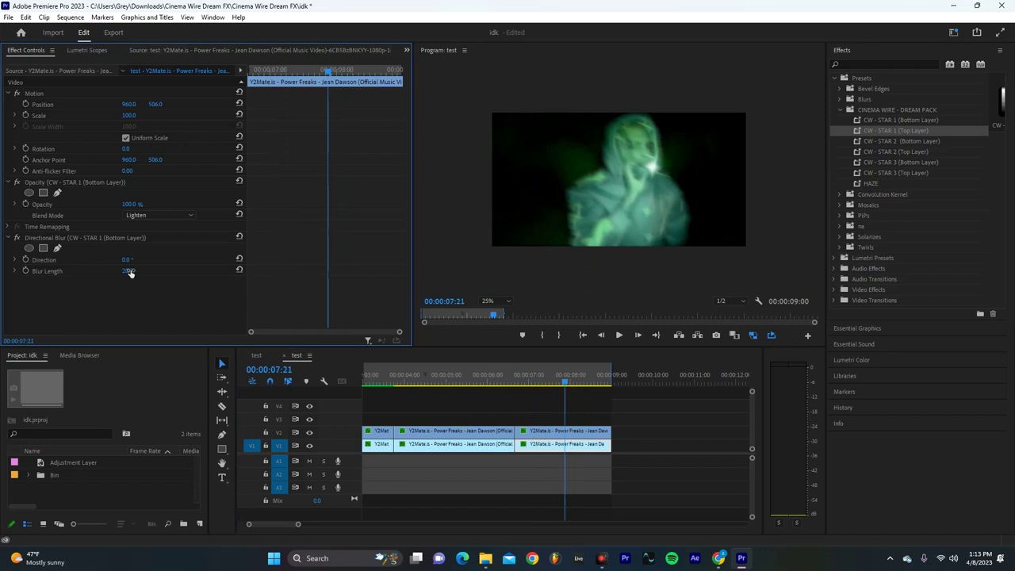
- Set the third V1 clip's blur length to 0 and place a keyframe for it at the clip's start
left_click(128, 271)
type("44")
key("Return")
mouse_move(522, 383)
left_mouse_down()
mouse_move(544, 386)
mouse_move(531, 386)
left_mouse_up()
left_click(25, 270)
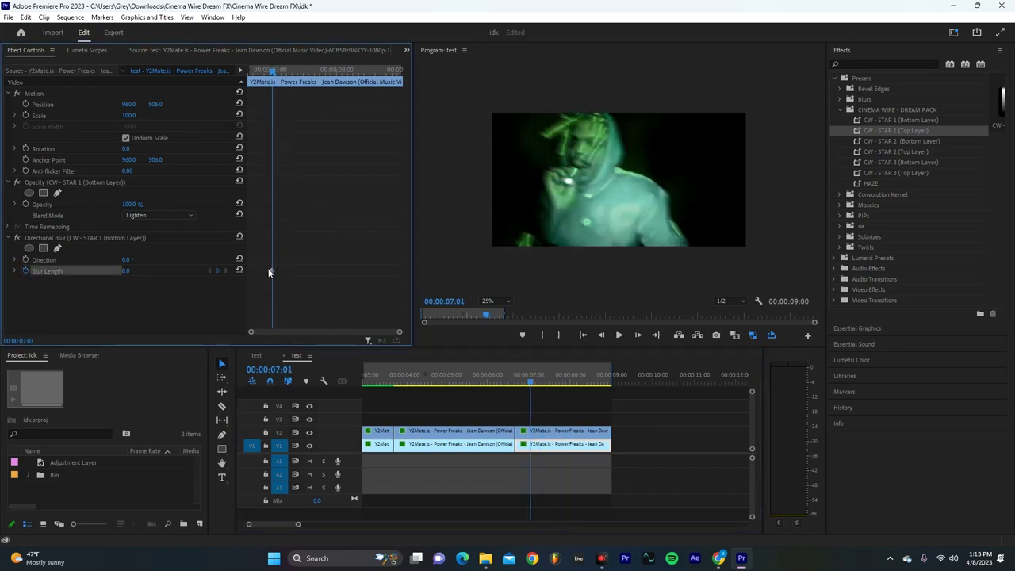
left_click_drag(271, 271, 249, 273)
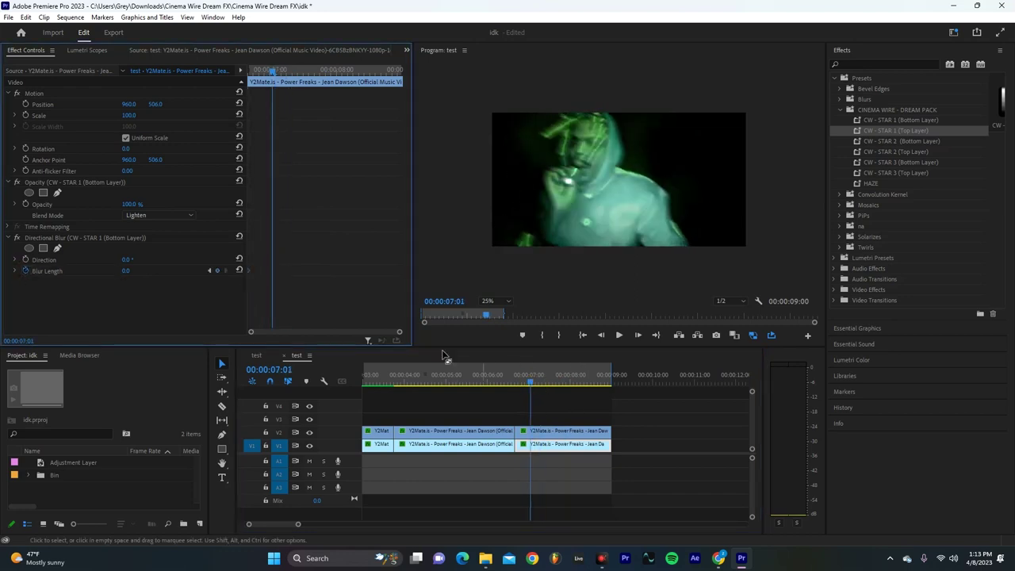
- Add blur length keyframes of 28 and, at 00:00:07:13, 0 to the third V1 clip, moving the 28 keyframe nearer the last one
left_click_drag(127, 272, 149, 272)
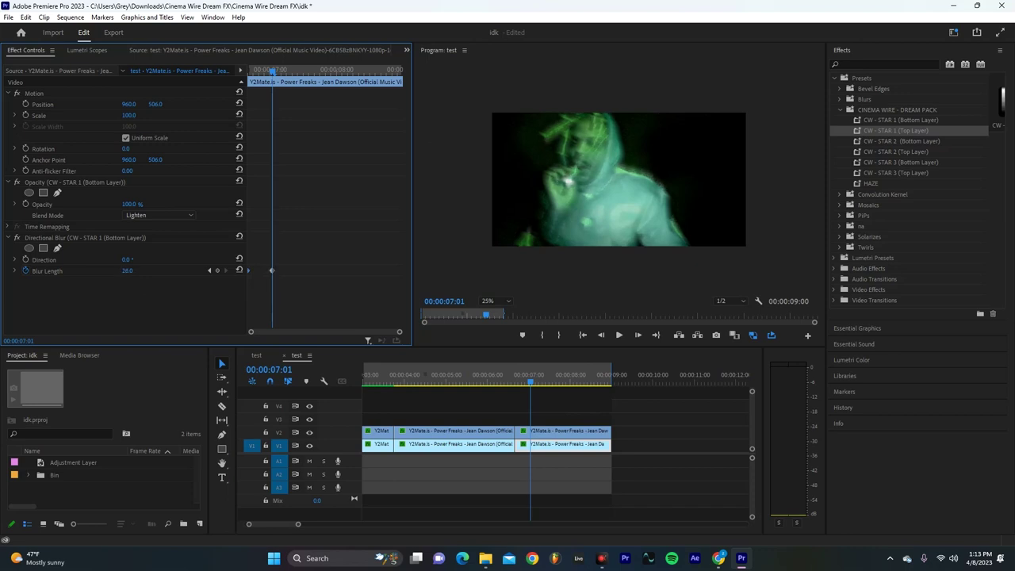
left_click_drag(285, 73, 310, 83)
left_click_drag(272, 271, 288, 270)
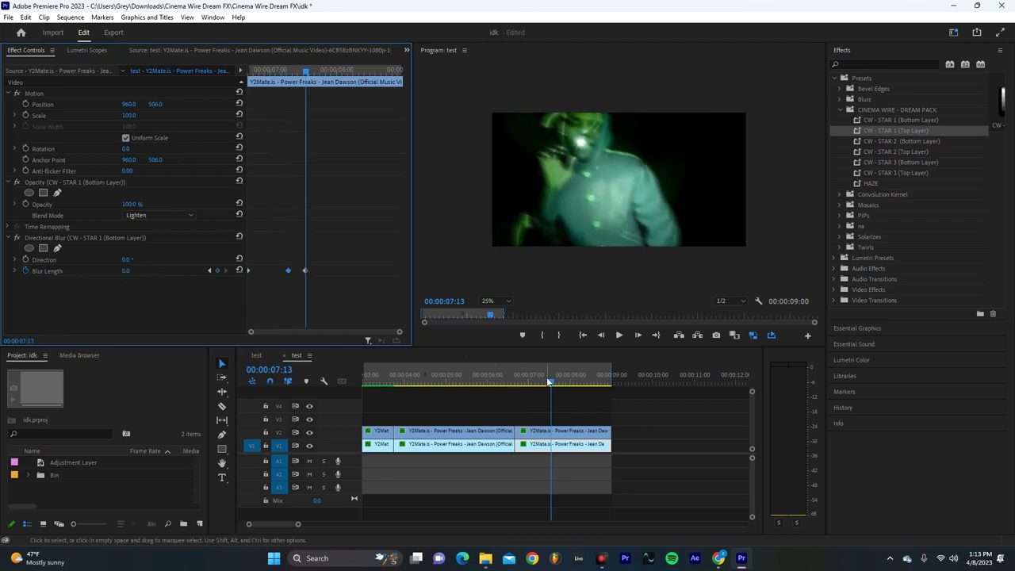
- Scrub and play back the third clip repeatedly to review its keyframed star blur
left_click_drag(550, 381, 519, 380)
key("space")
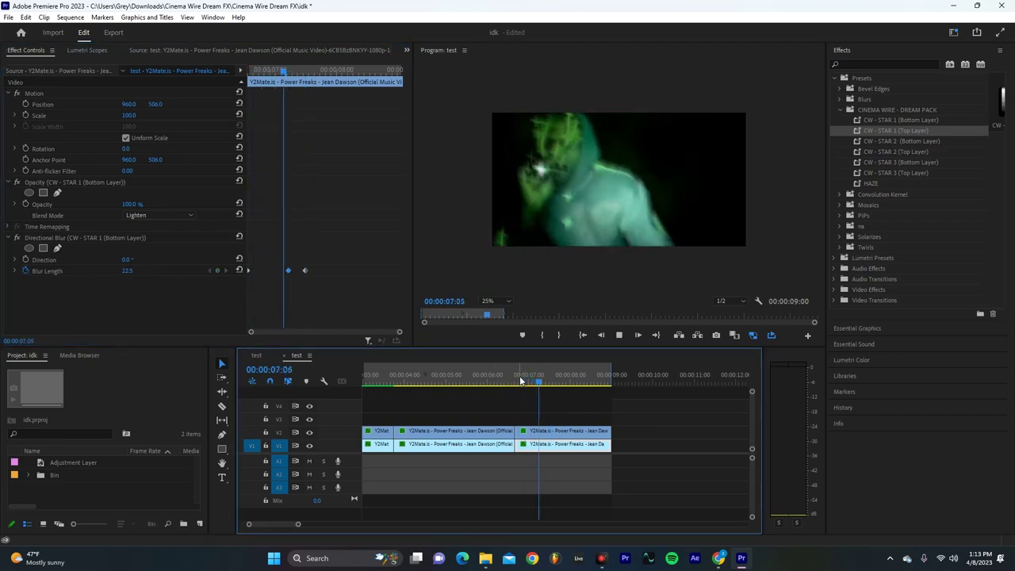
left_click(561, 370)
left_click_drag(562, 371, 535, 377)
key("space")
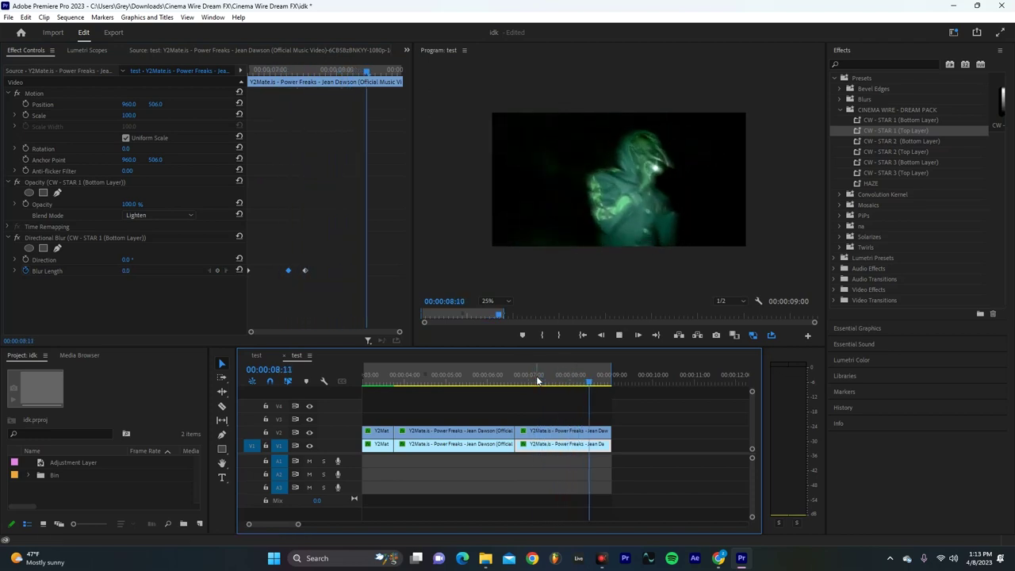
left_click_drag(536, 381, 522, 381)
key("space")
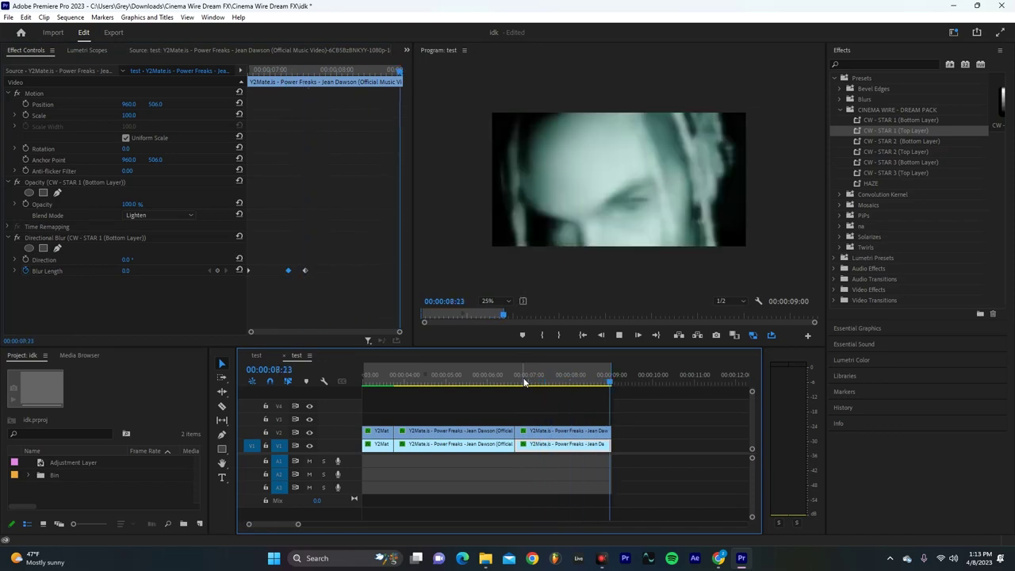
- Stop playback and place the Adjustment Layer on V3 at the start of the sequence, above the first clip
key("backslash")
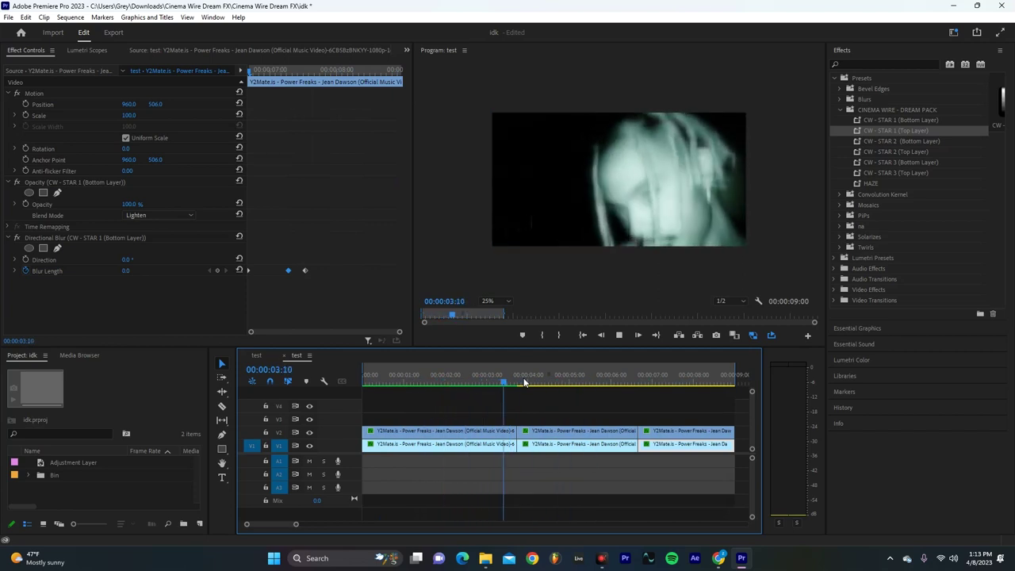
key("minus")
key("minus")
key("minus")
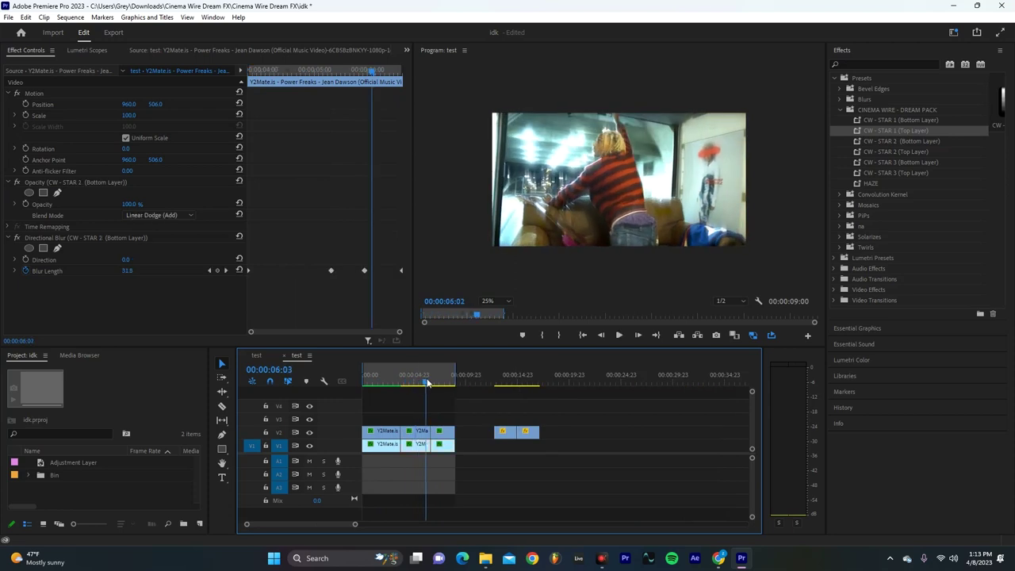
key("space")
left_click(71, 464)
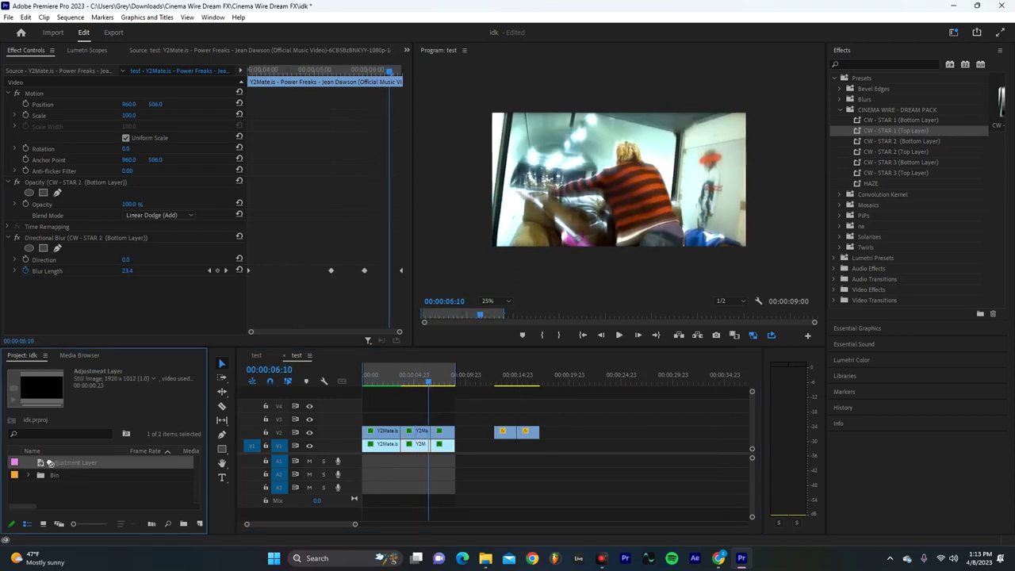
left_click_drag(29, 462, 346, 415)
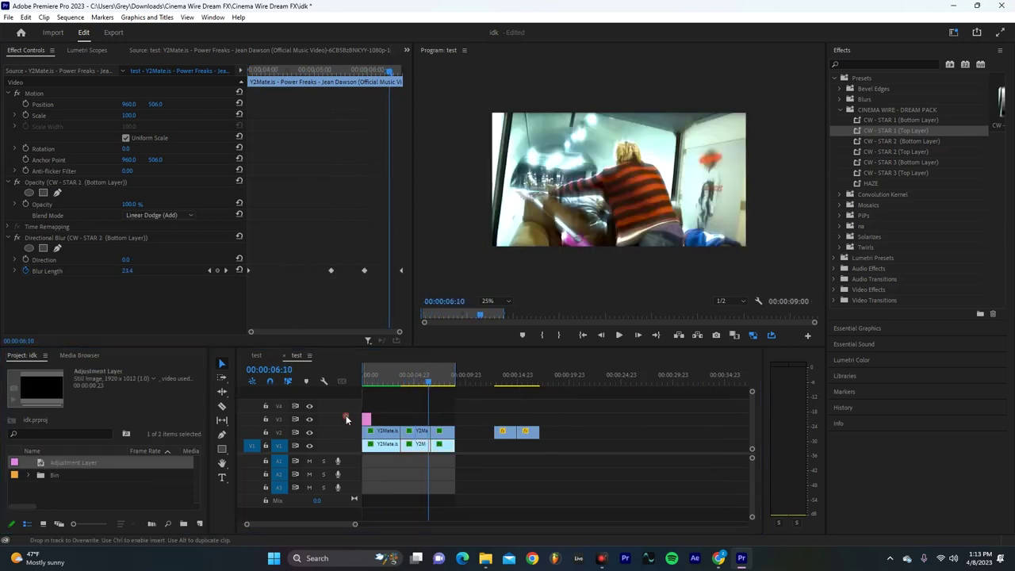
right_click(139, 490)
left_click(112, 517)
left_click(199, 524)
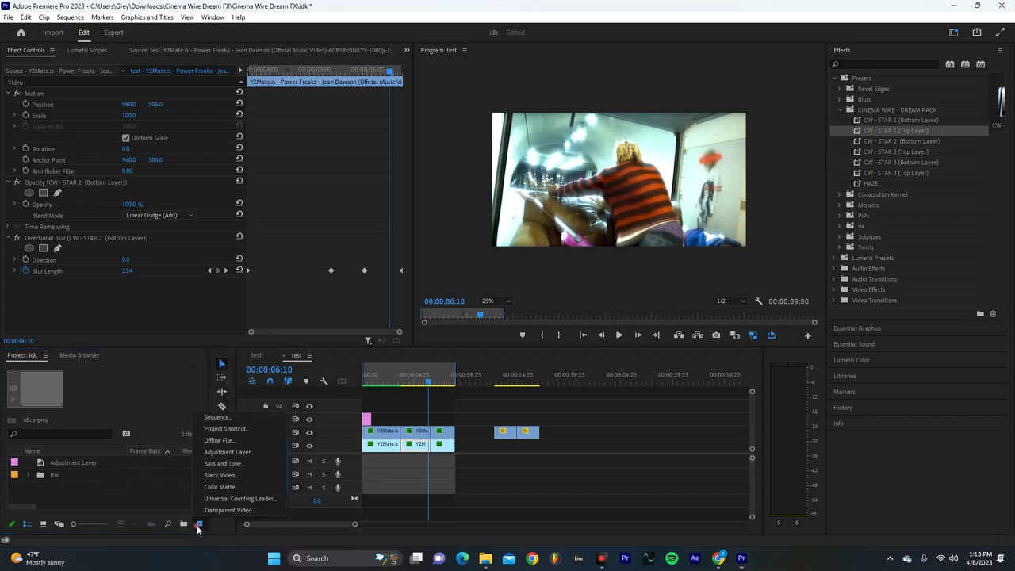
left_click(160, 497)
- Extend the adjustment layer on V3 to the end of the third clip and apply the HAZE preset to it
left_click_drag(370, 418, 449, 420)
left_click(412, 376)
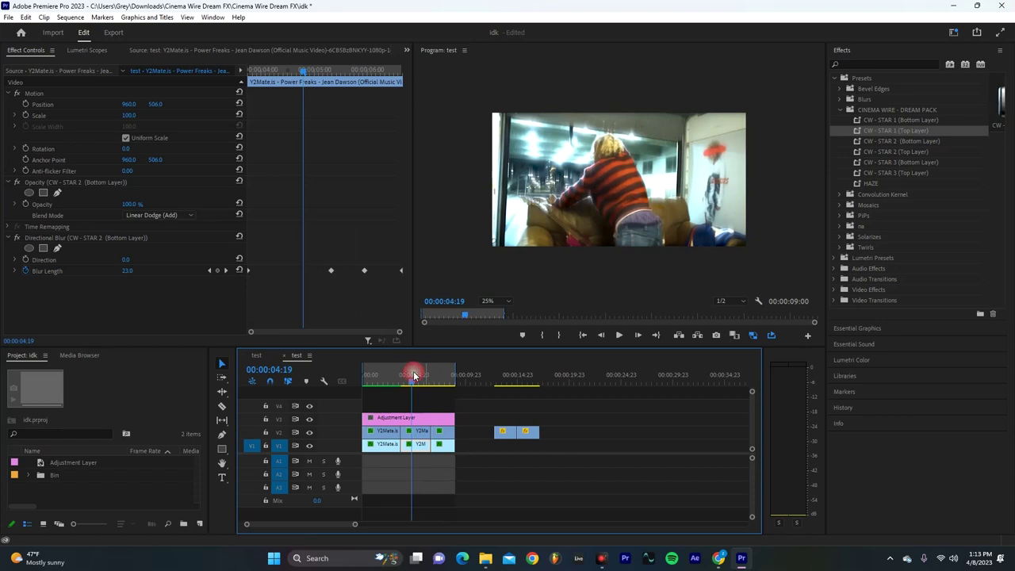
left_click(433, 418)
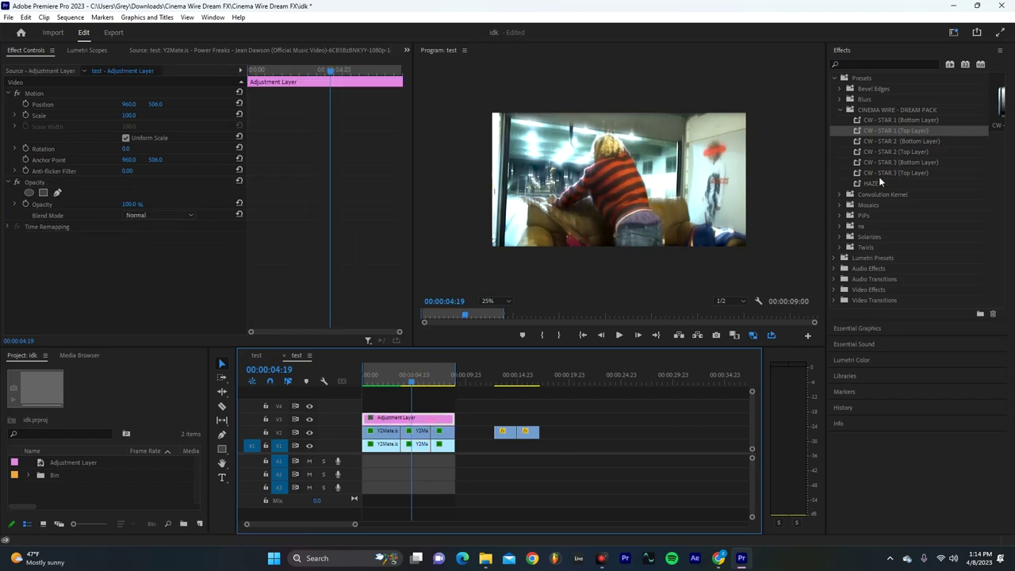
left_click_drag(876, 183, 382, 415)
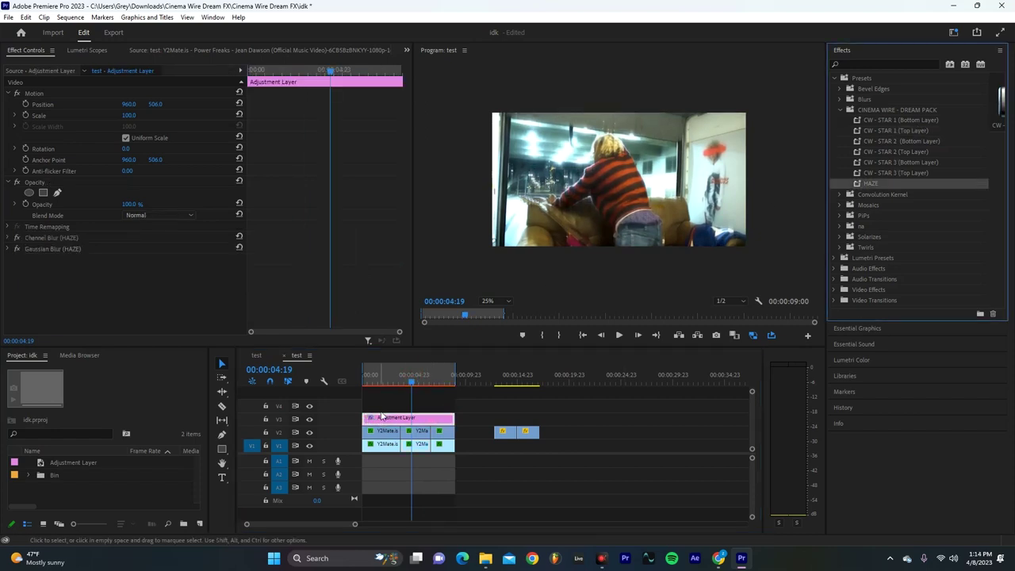
- Expand the HAZE preset's Channel Blur and Gaussian Blur settings on the adjustment layer
left_click(13, 238)
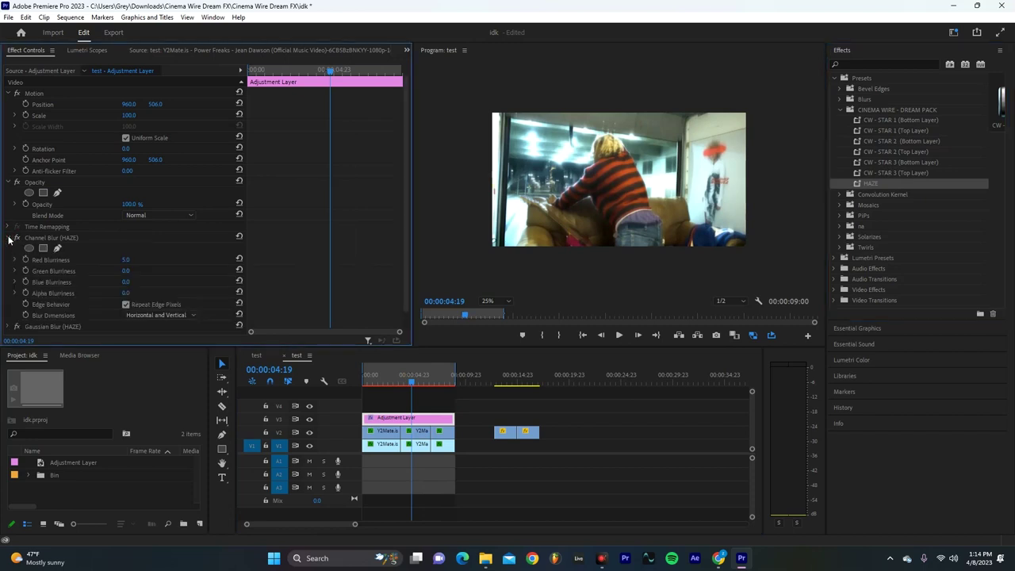
scroll(323, 267, "down", 1)
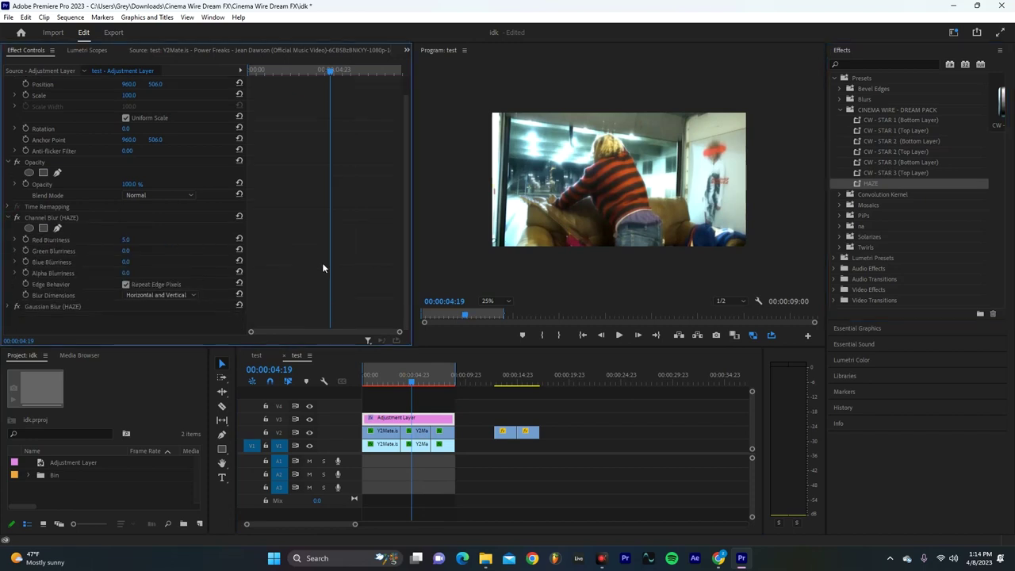
left_click(10, 307)
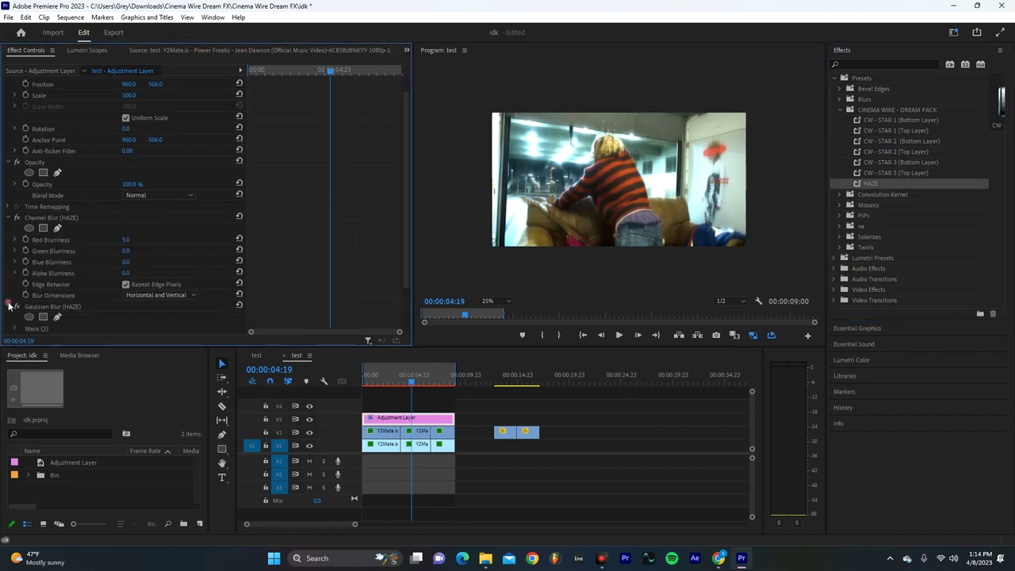
left_click(138, 293)
scroll(315, 278, "up", 1)
scroll(314, 278, "down", 3)
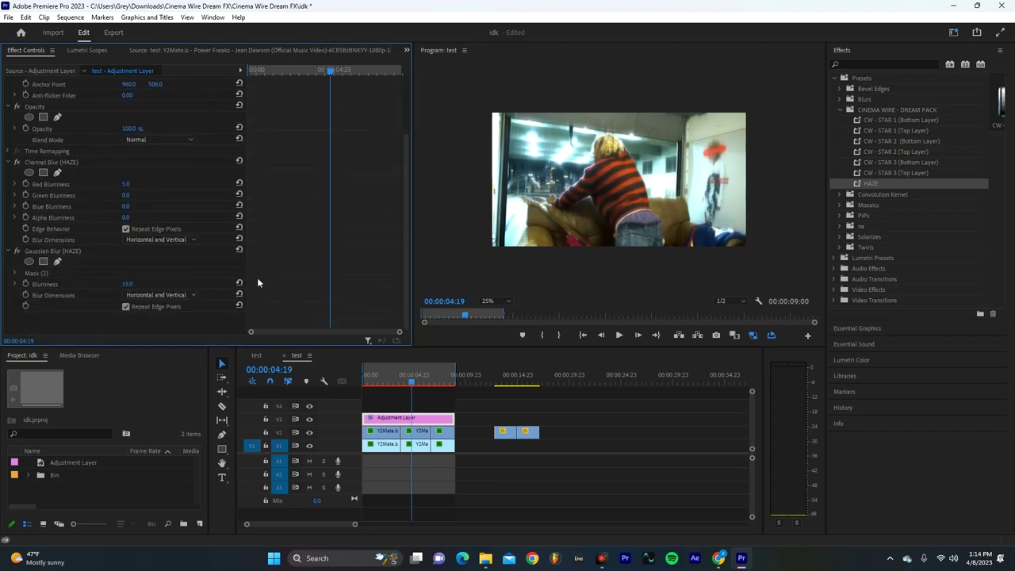
- Set the adjustment layer's Channel Blur to red blurriness 12, green blurriness 14 and blue blurriness 90
left_click_drag(127, 184, 296, 184)
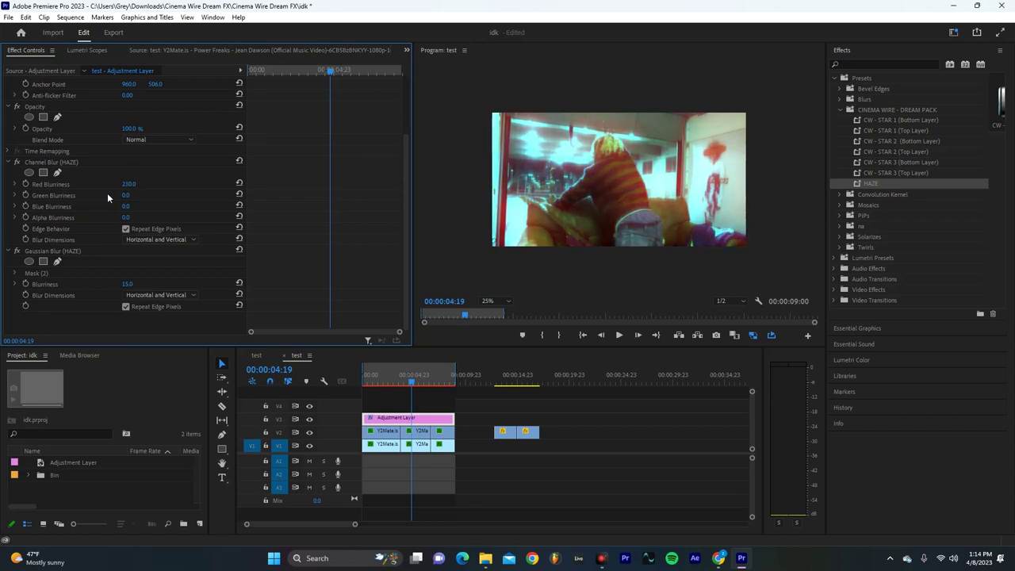
left_click_drag(107, 193, 260, 195)
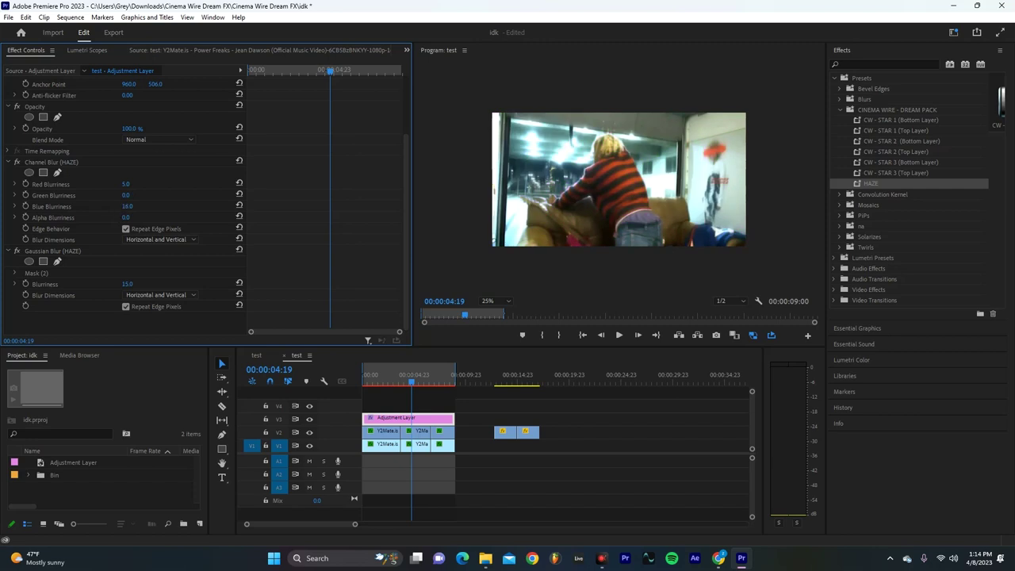
left_click_drag(127, 205, 254, 205)
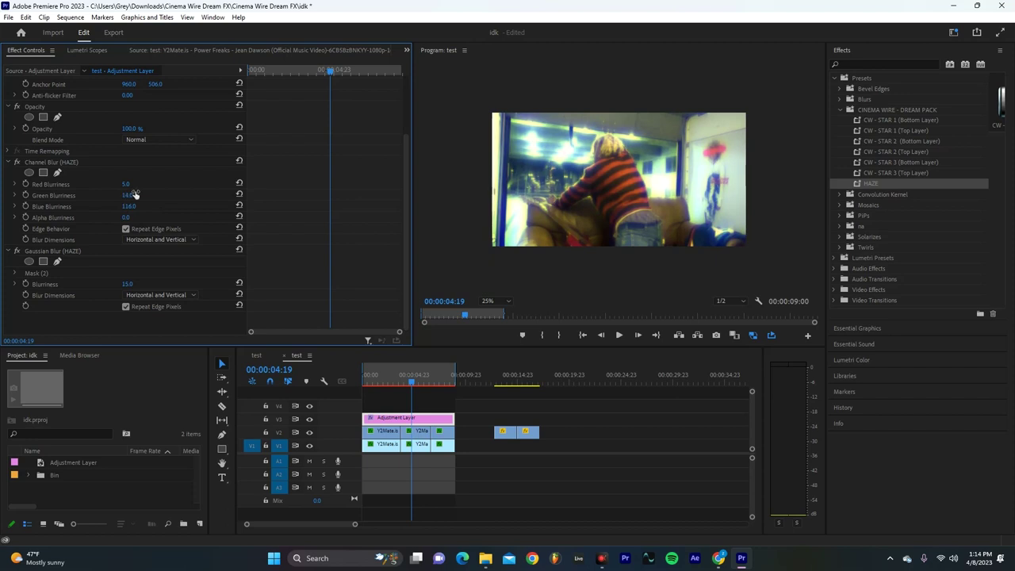
left_click_drag(127, 183, 139, 184)
- Start keyframes for the red, green and blue blurriness at 00:00:02:17 on the adjustment layer
left_click_drag(298, 71, 295, 73)
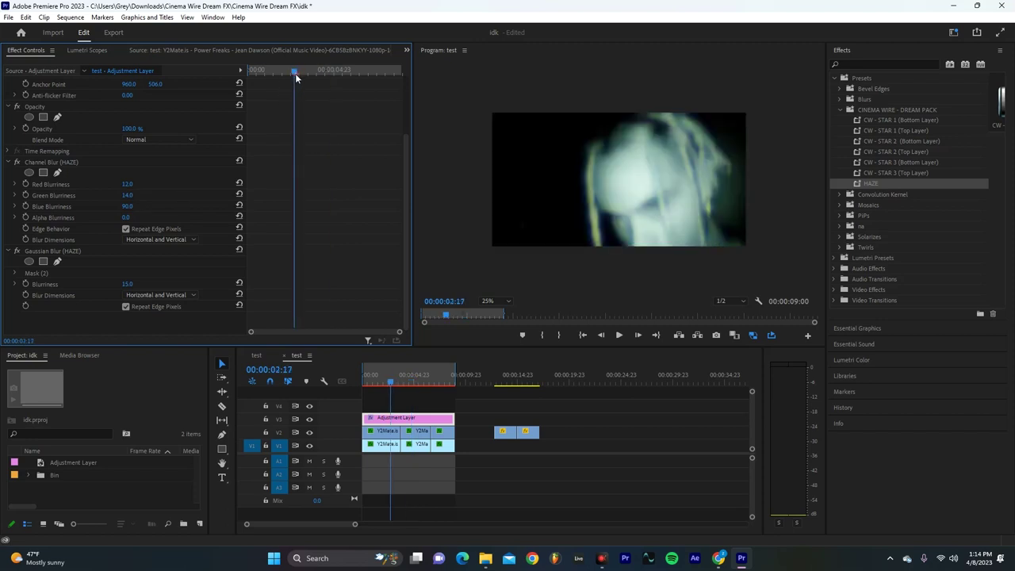
left_click(25, 206)
left_click(25, 195)
left_click(26, 184)
- Add Channel Blur keyframes at 00:00:00:00 with blue and green blurriness 0 and red blurriness 5, and render the previews
left_click(255, 70)
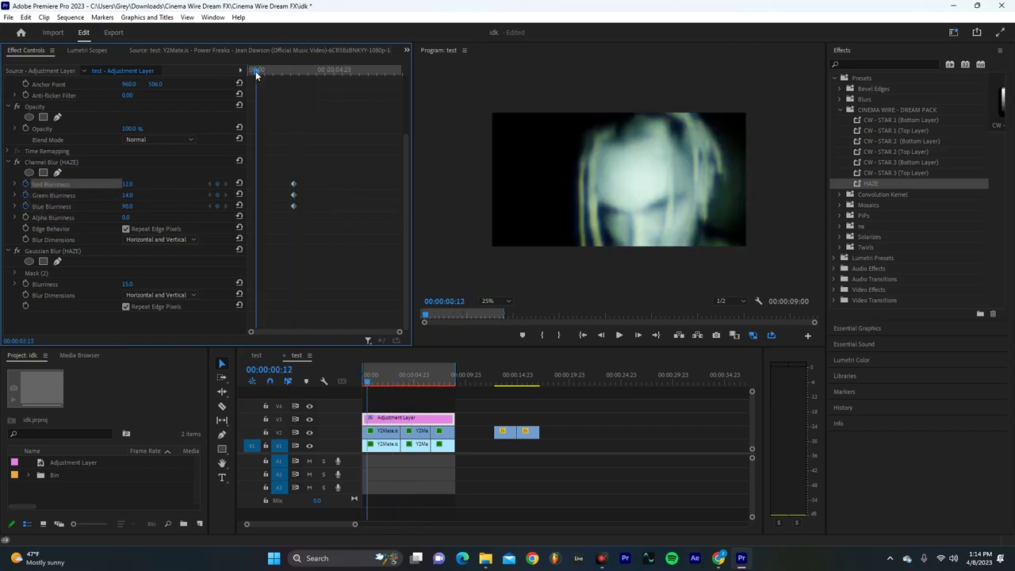
left_click_drag(255, 71, 249, 73)
left_click(127, 207)
type("0")
key("Return")
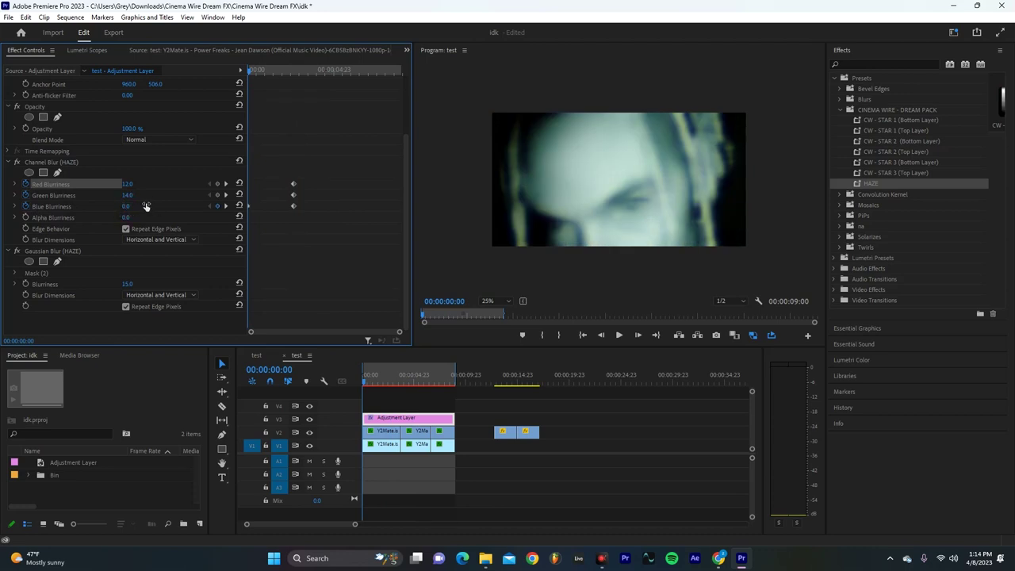
left_click(127, 195)
type("0")
left_click(126, 184)
type("5")
key("Return")
key("Return")
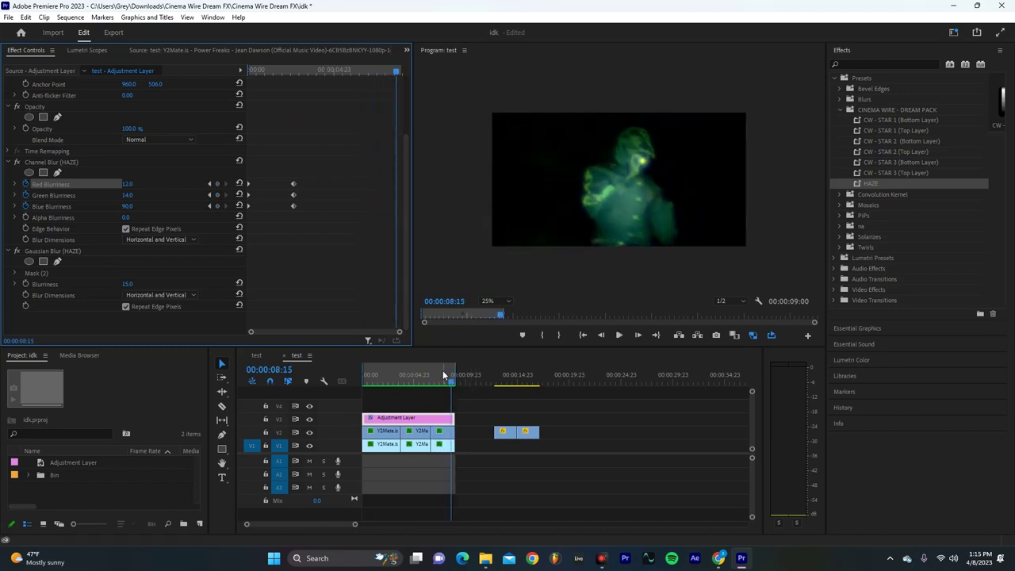
- Play the sequence with the V3 adjustment layer hidden and shown again to compare the haze effect
left_click_drag(444, 378, 412, 382)
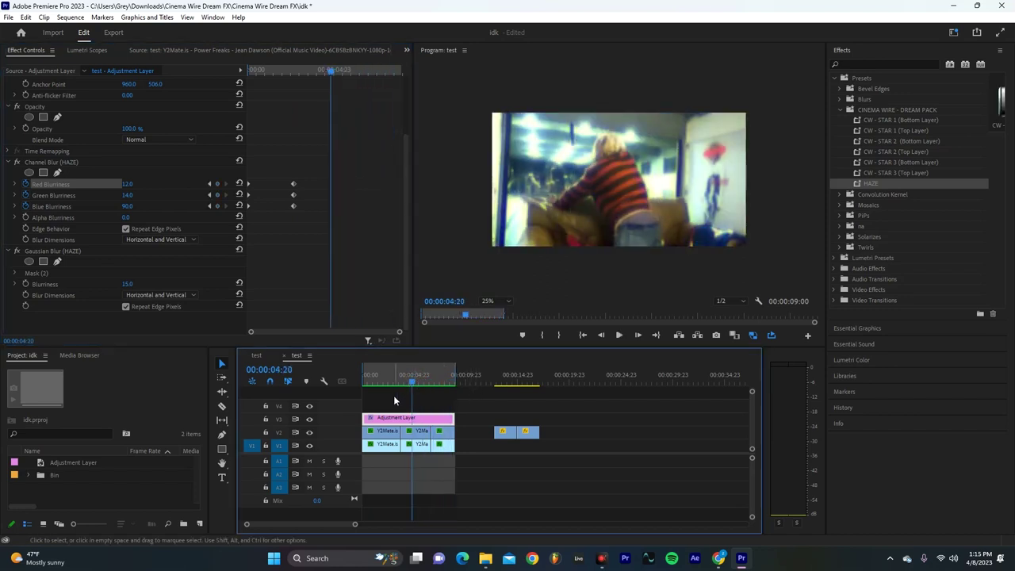
left_click(310, 418)
key("space")
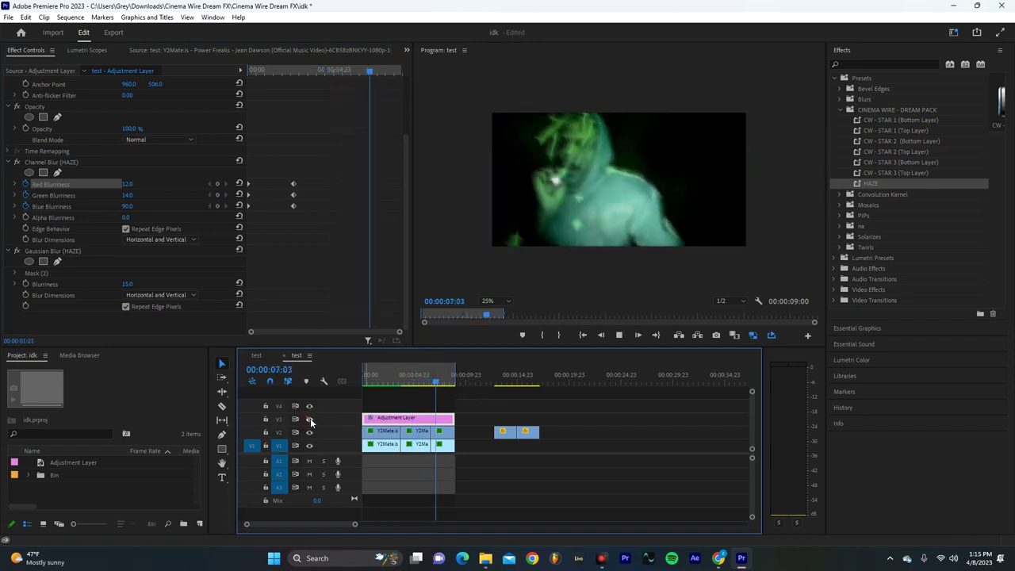
left_click(310, 418)
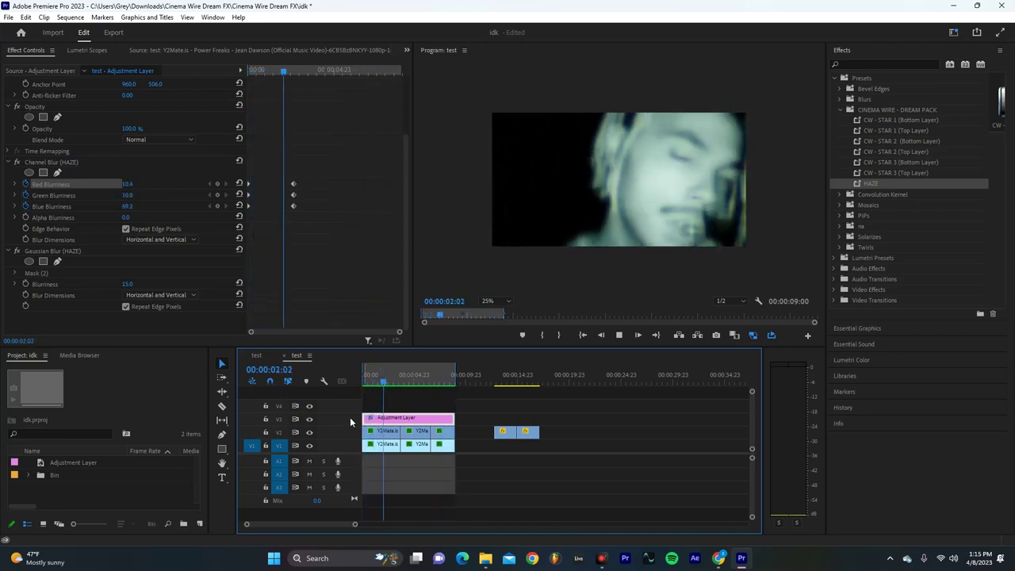
key("space")
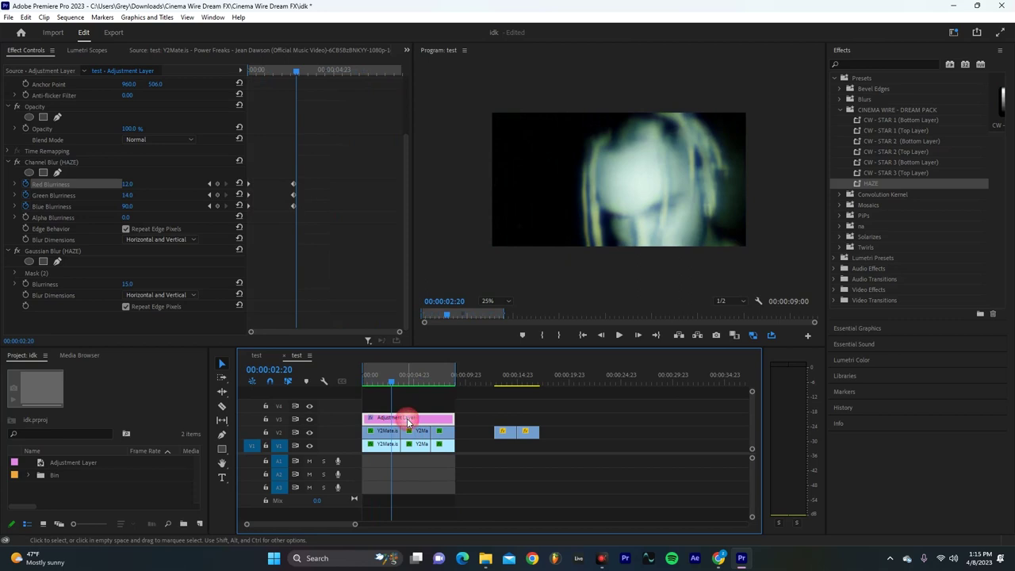
- Load Vintage .cube from the Creative Luts folder as the adjustment layer's Lumetri creative look and set its intensity to about 68.5
left_click(878, 359)
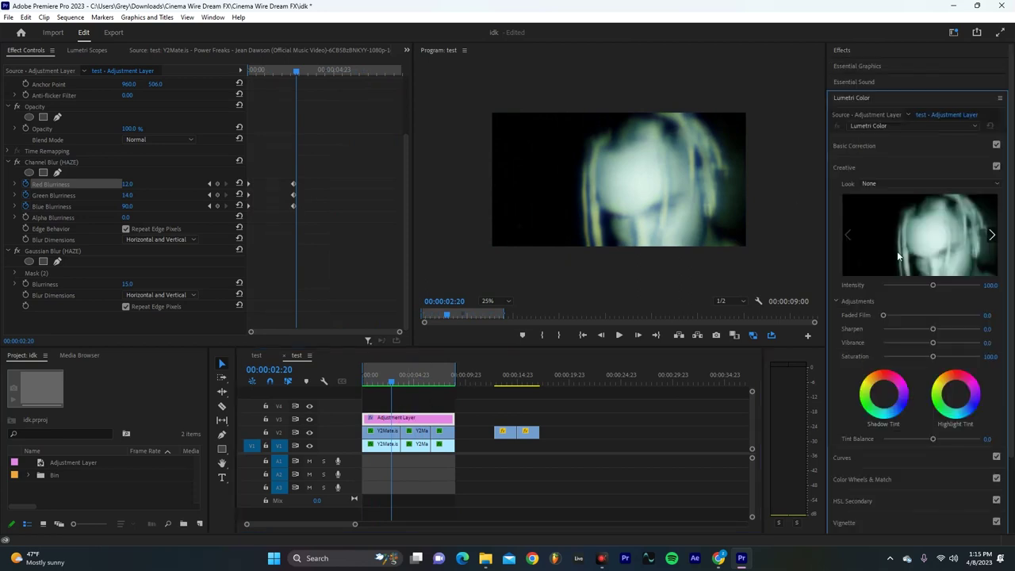
left_click(904, 179)
left_click(889, 212)
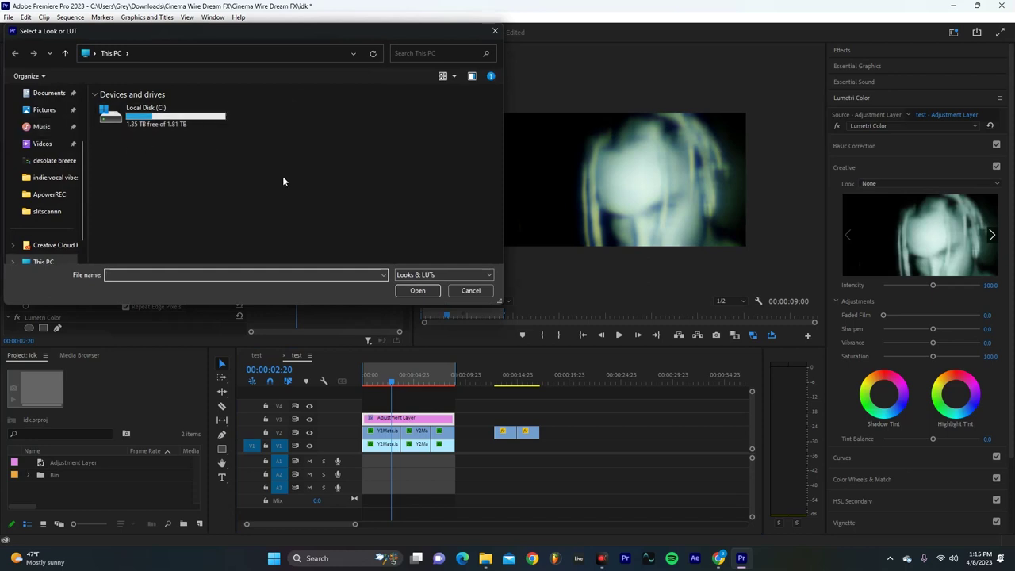
scroll(56, 163, "up", 3)
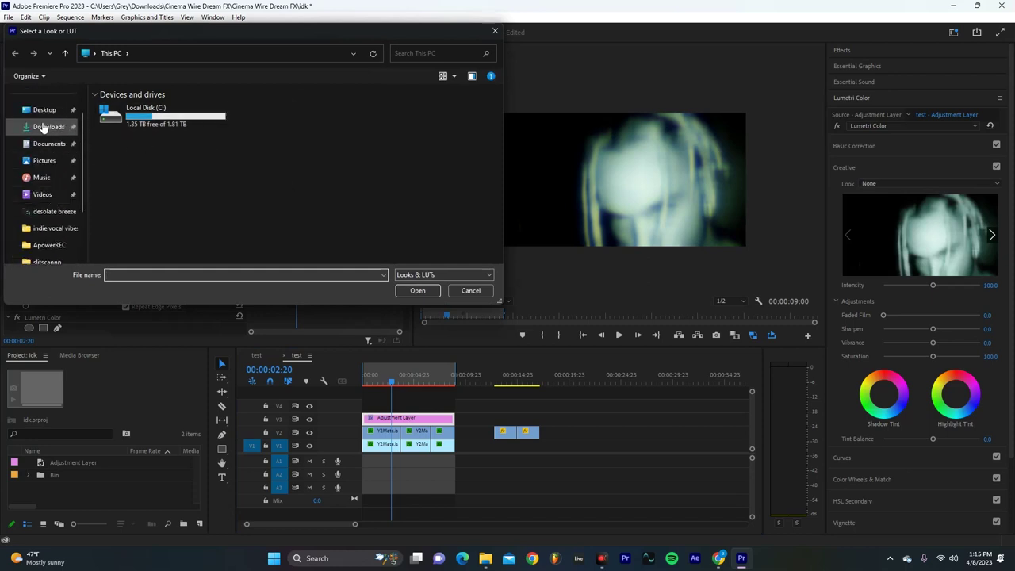
left_click(43, 112)
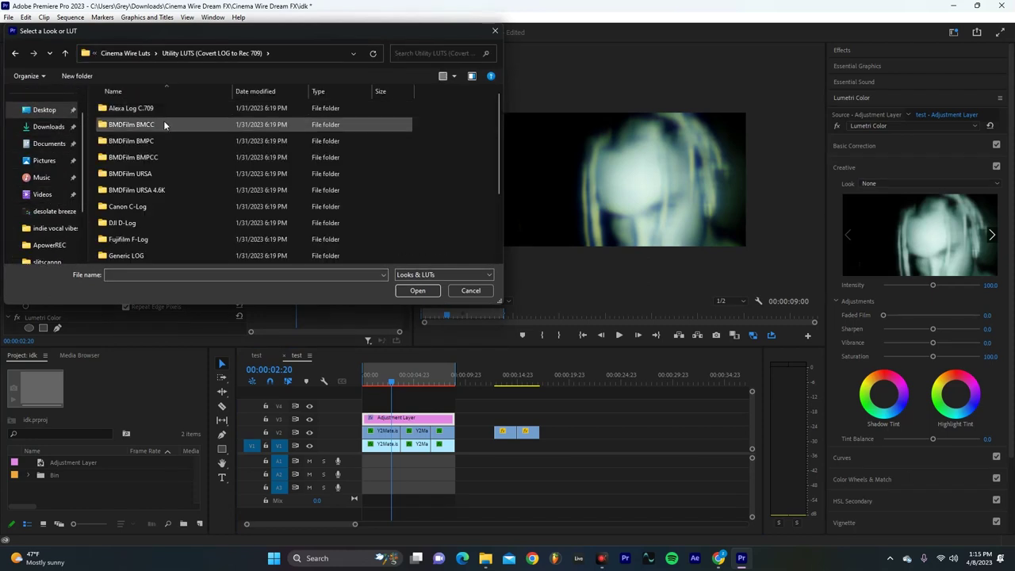
double_click(167, 127)
left_click(166, 140)
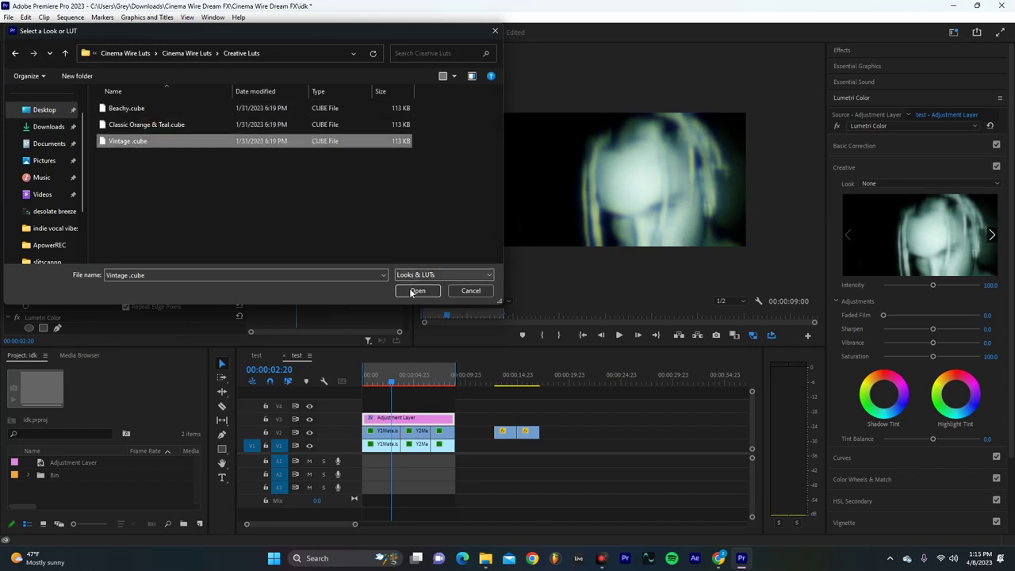
left_click(417, 291)
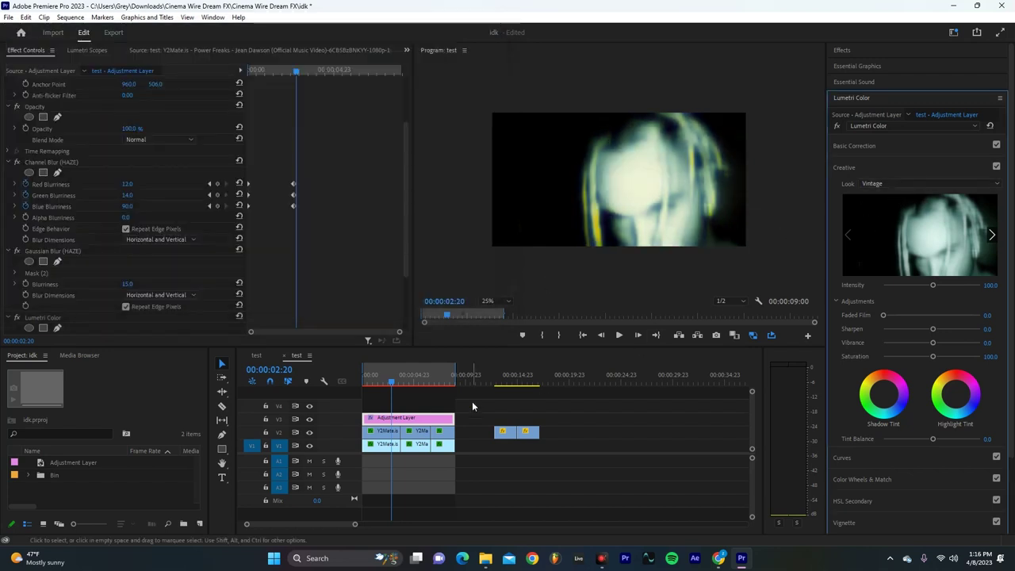
mouse_move(932, 285)
left_mouse_down()
mouse_move(904, 287)
mouse_move(915, 293)
left_mouse_up()
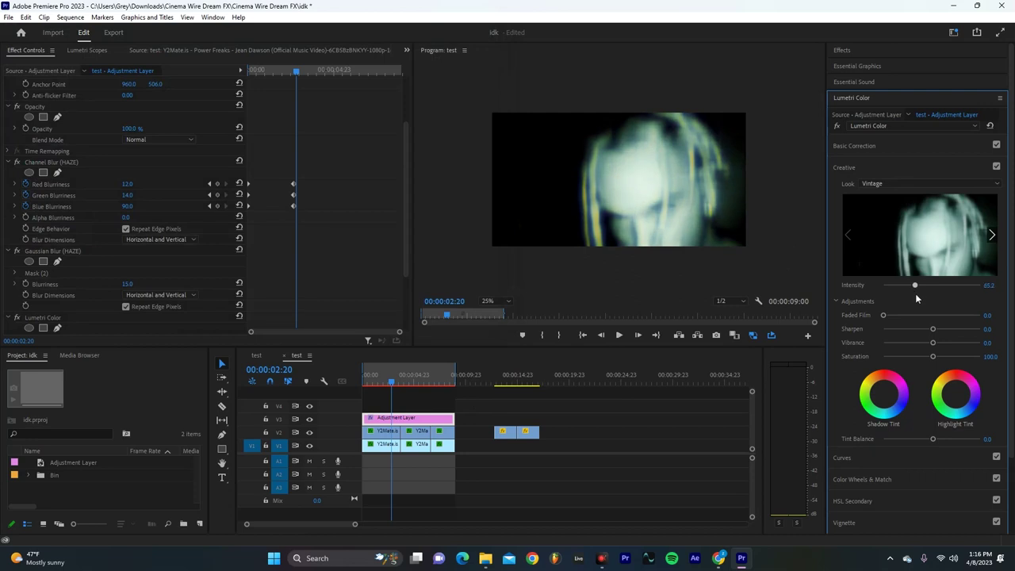
- Disable Channel Blur and Gaussian Blur, and toggle Lumetri Color off and on at 00:00:05:01 to compare the Vintage look
left_click(17, 161)
left_click(17, 251)
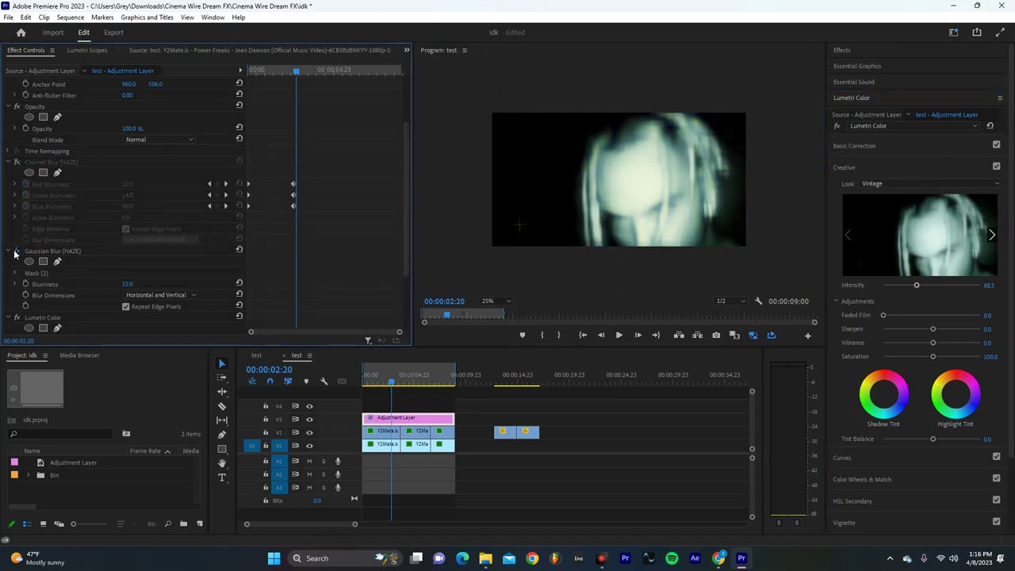
scroll(350, 275, "down", 2)
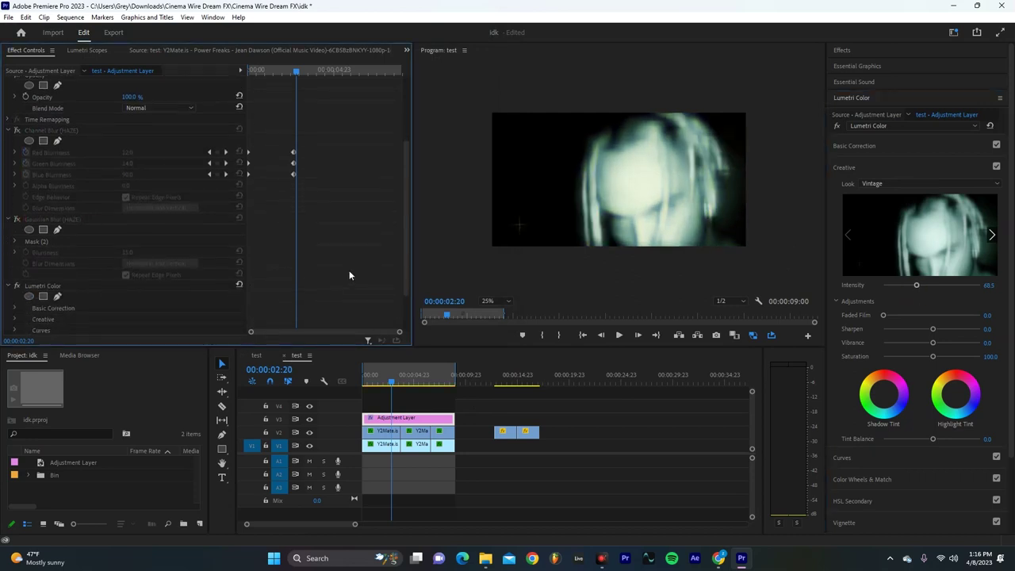
left_click_drag(397, 383, 417, 389)
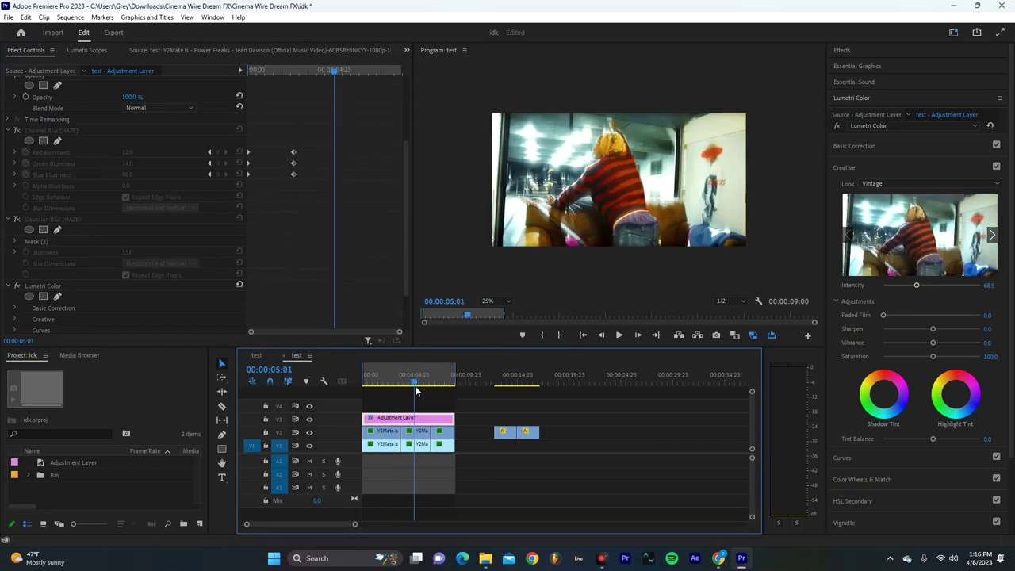
left_click(16, 289)
left_click(17, 289)
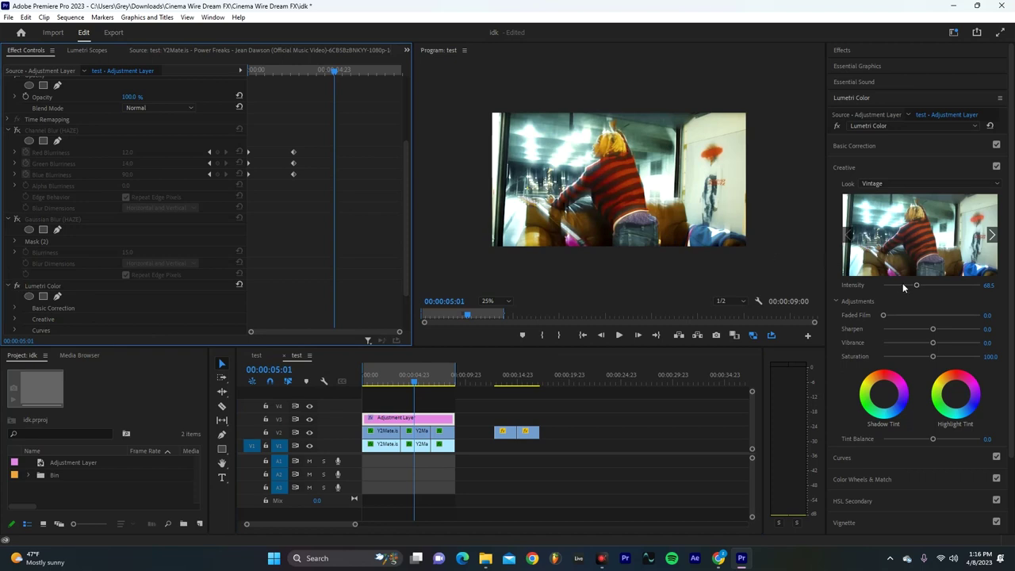
- Lower the Vintage look's intensity to about 26.1
left_click_drag(916, 284, 910, 284)
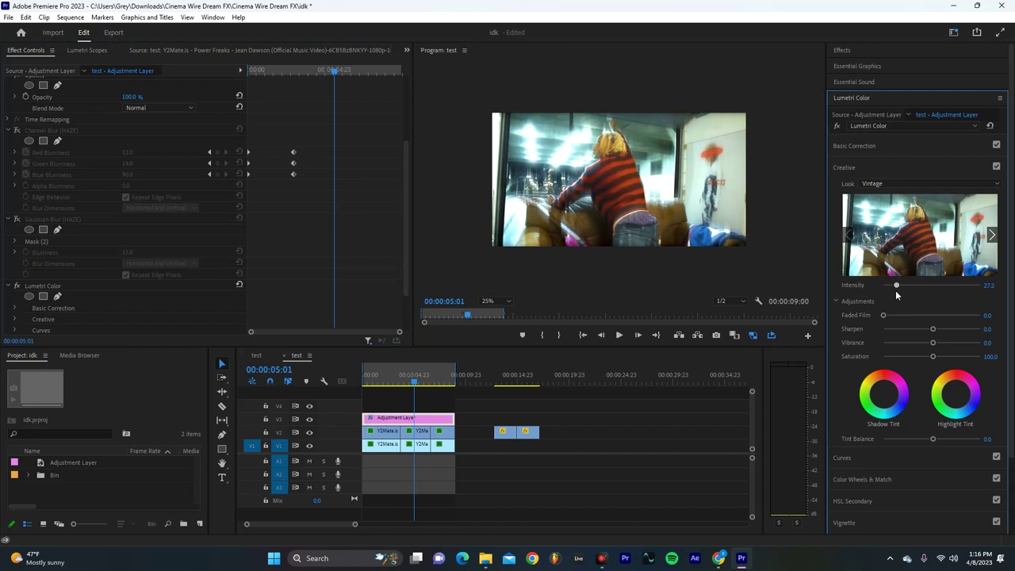
mouse_move(900, 288)
left_mouse_down()
mouse_move(969, 284)
mouse_move(907, 286)
left_mouse_up()
left_click_drag(894, 285, 896, 287)
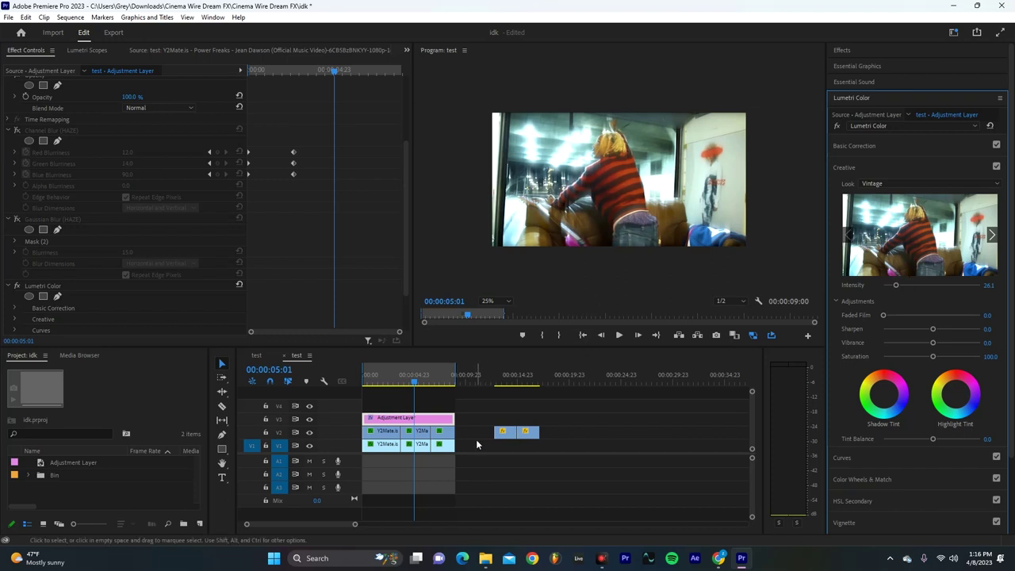
- Re-enable Gaussian Blur and Channel Blur on the adjustment layer and render the sequence previews
left_click(17, 219)
left_click(16, 130)
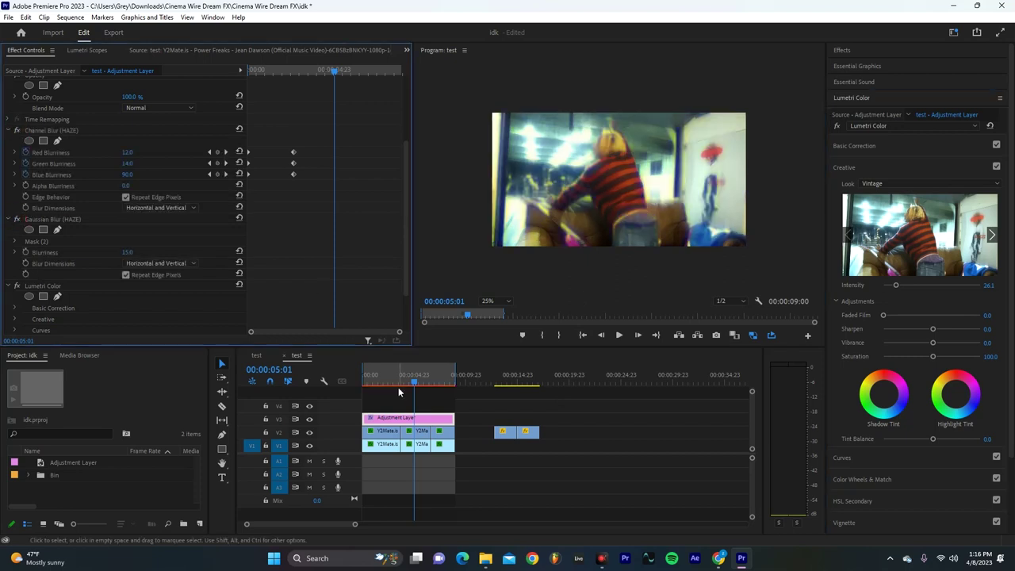
key("Return")
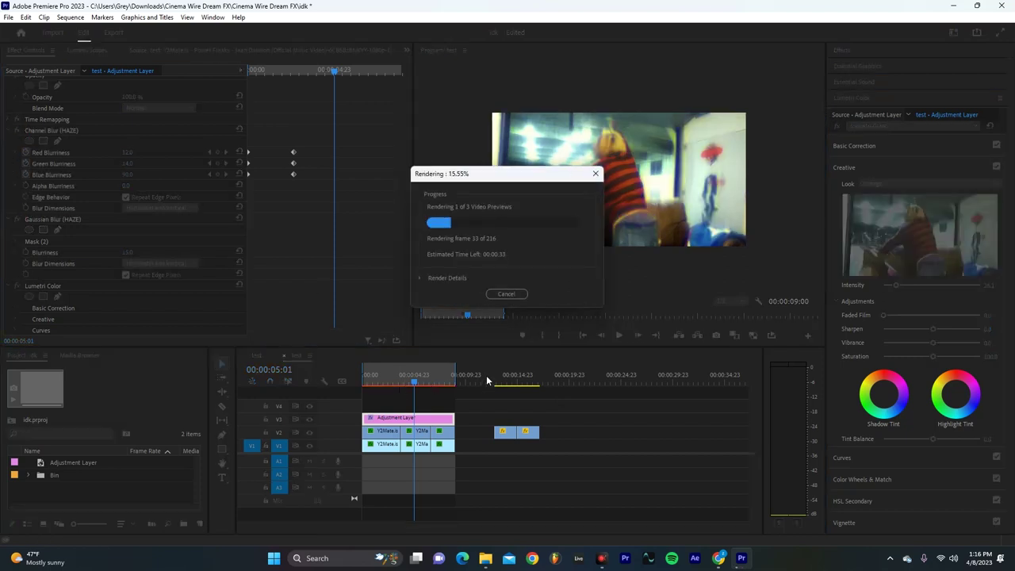